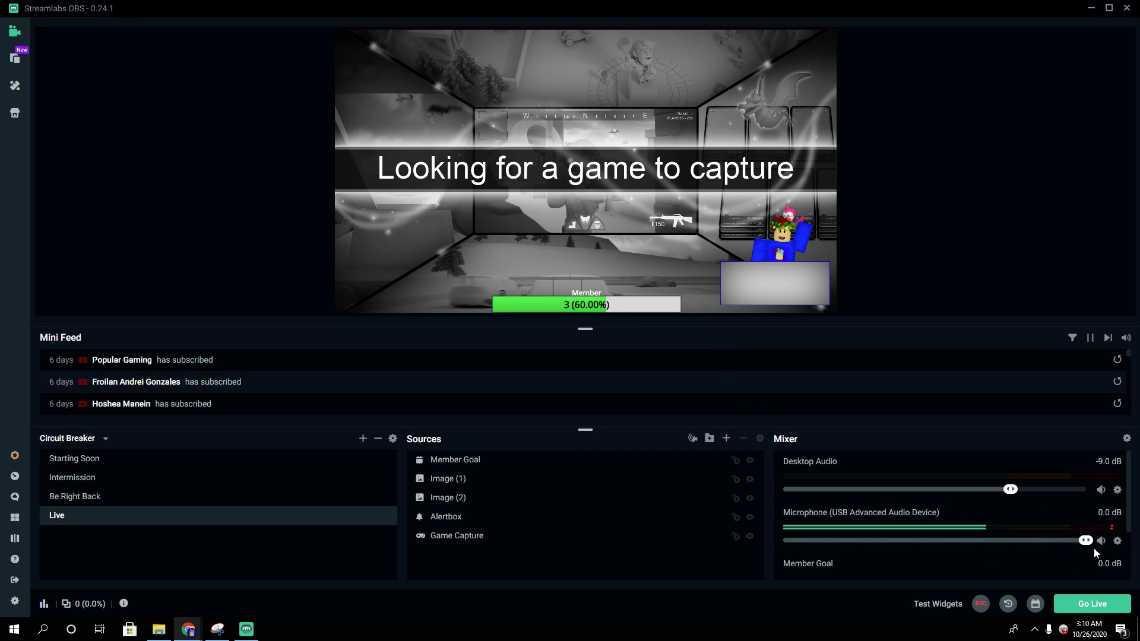
Step: Lower the microphone's mixer volume to silence and raise it back to 0.0 dB
left_click_drag(1086, 540, 638, 559)
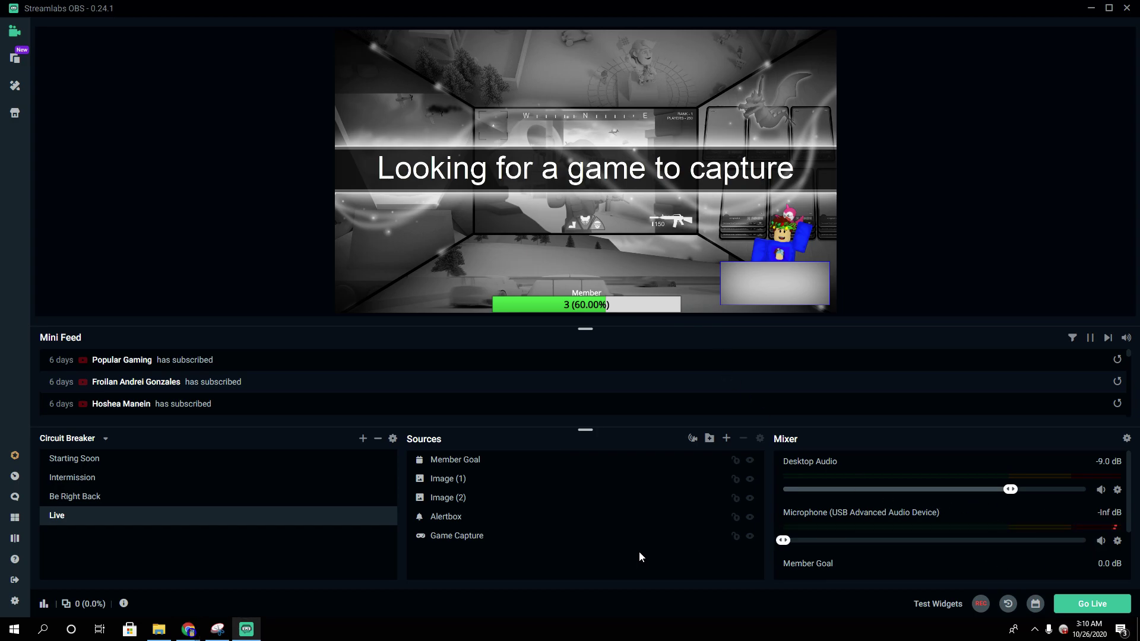
left_click_drag(783, 540, 1091, 541)
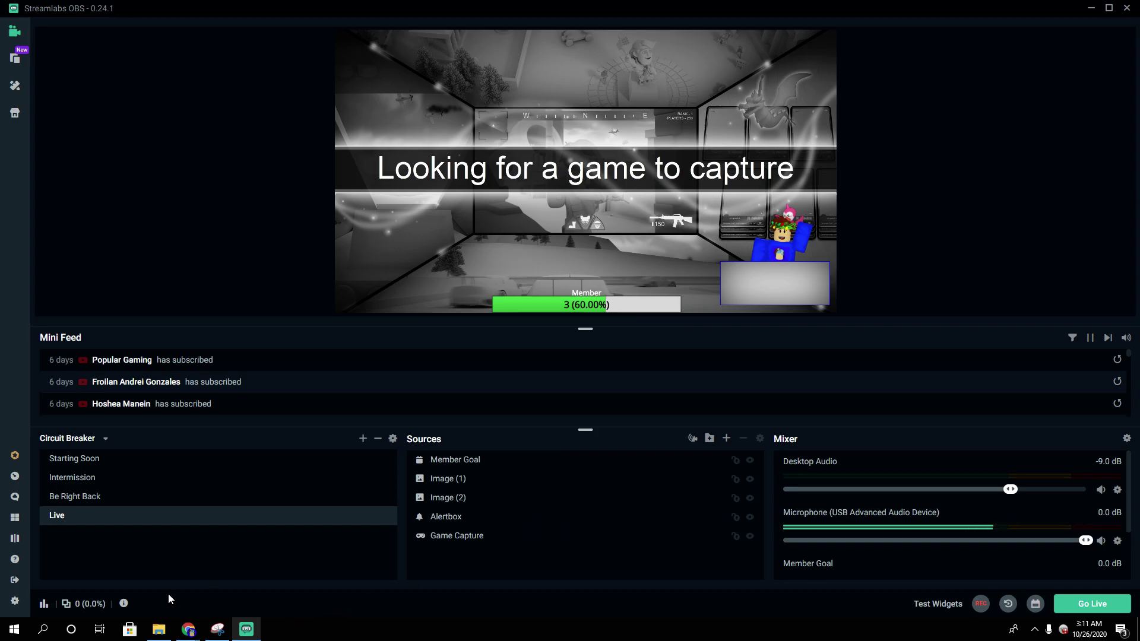
Step: Open the settings and review the General options, including streaming output and source alignment snapping
left_click(8, 598)
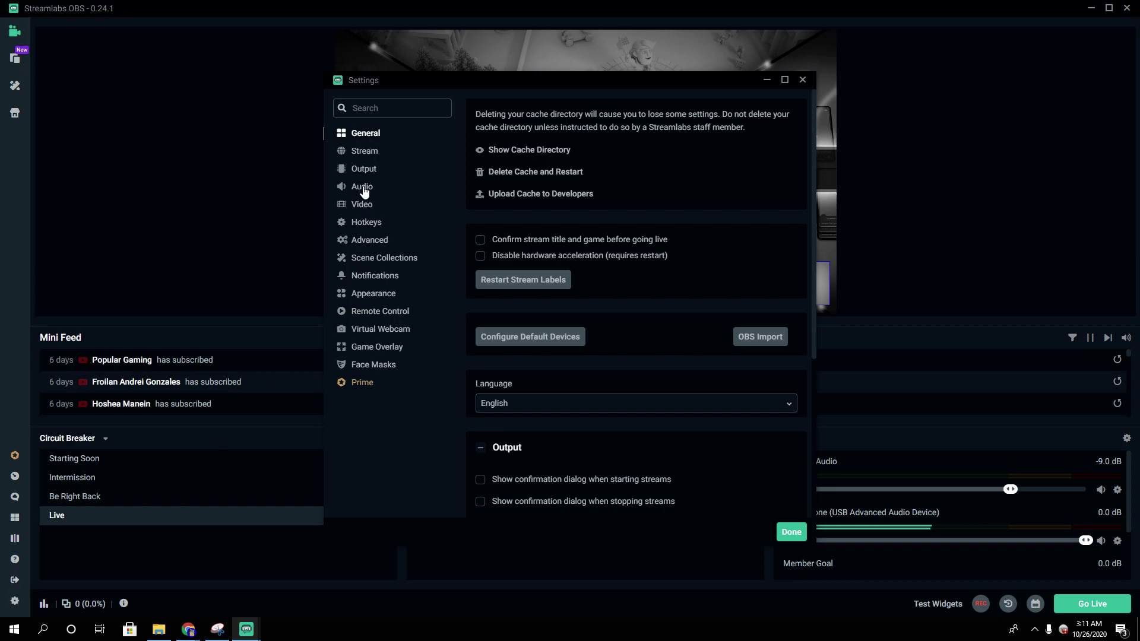
left_click(363, 152)
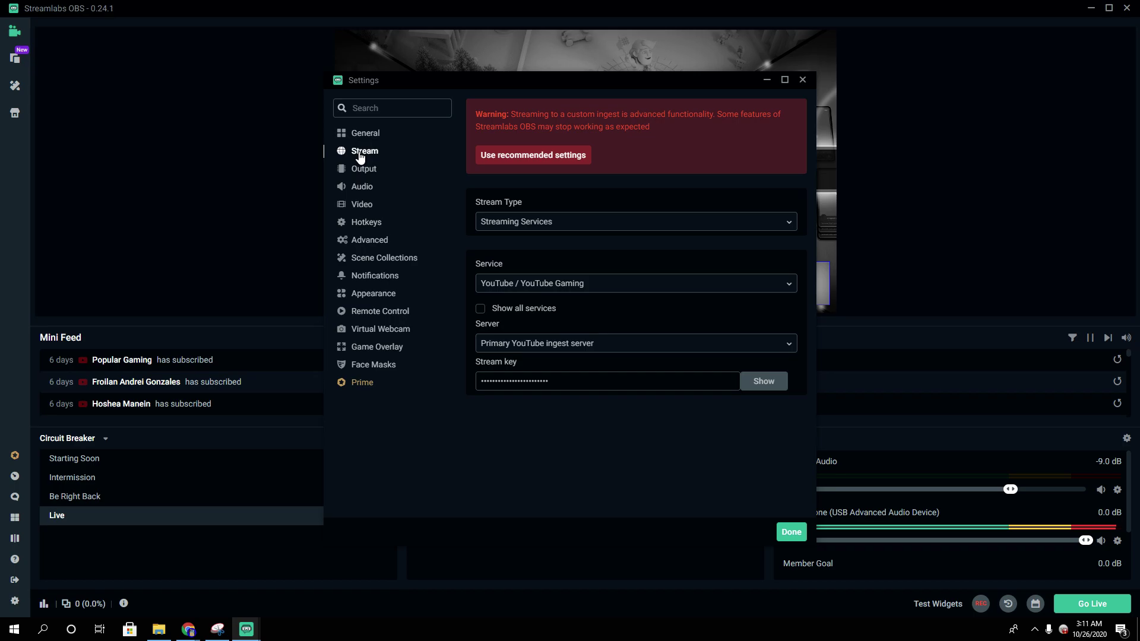
left_click(361, 143)
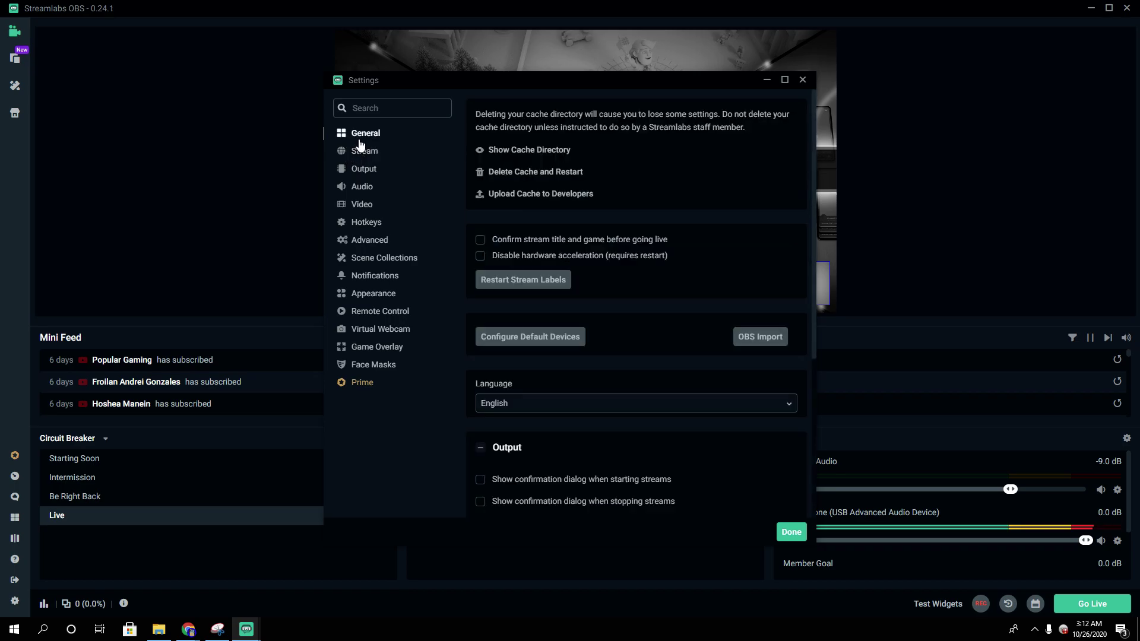
scroll(490, 328, "down", 2)
scroll(491, 328, "down", 2)
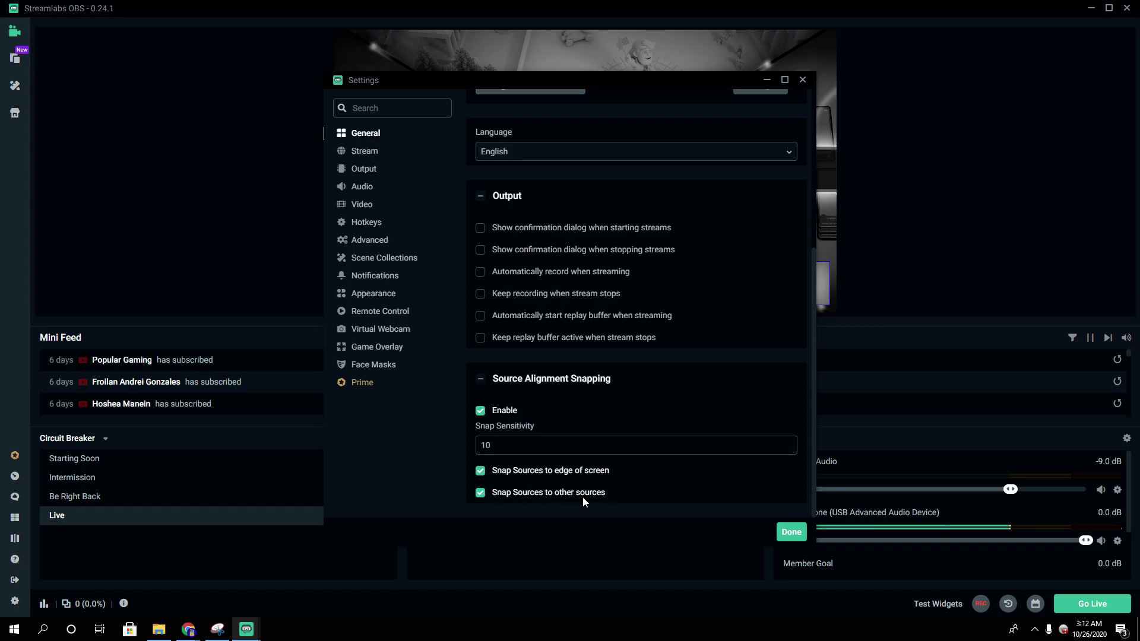
scroll(565, 275, "up", 5)
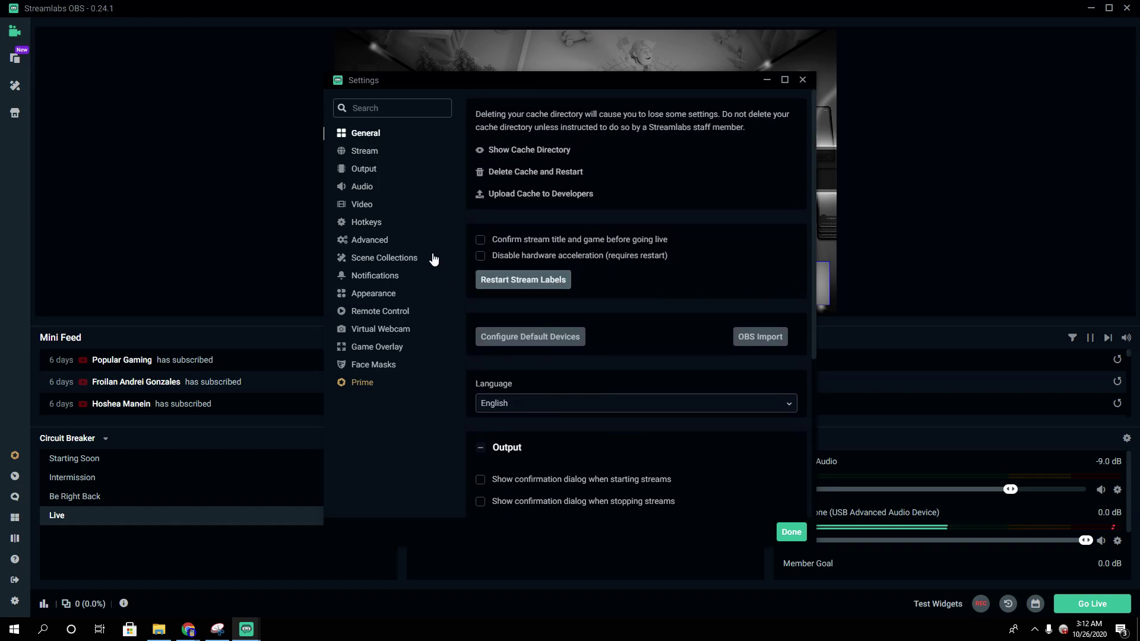
Step: Check the streaming services offered in the Stream settings and select the Primary YouTube ingest server
left_click(368, 152)
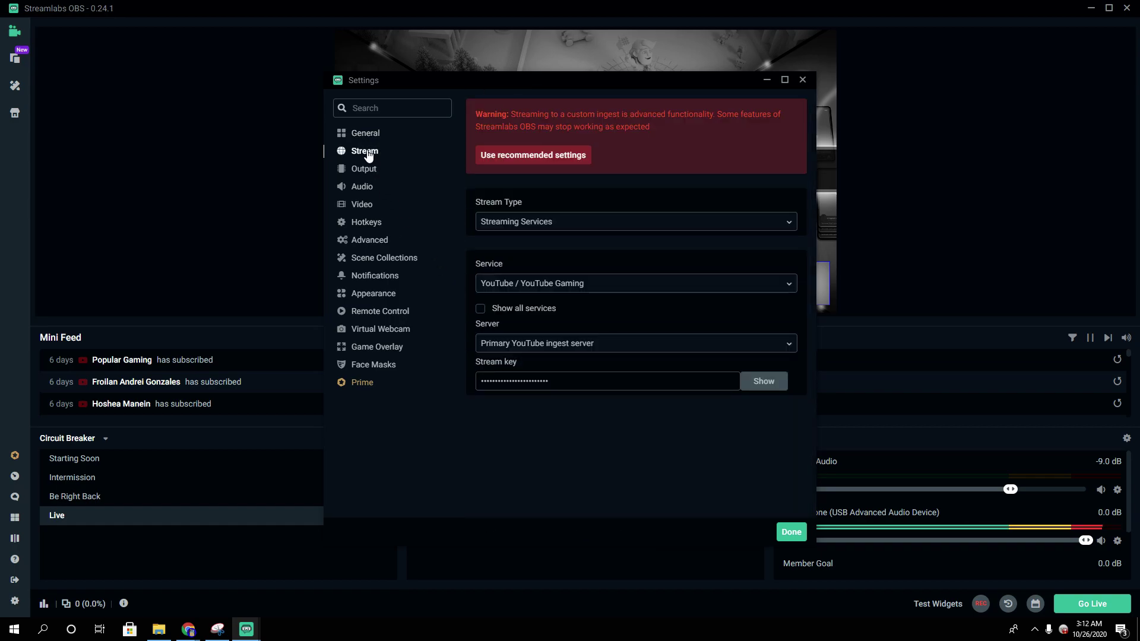
left_click(507, 284)
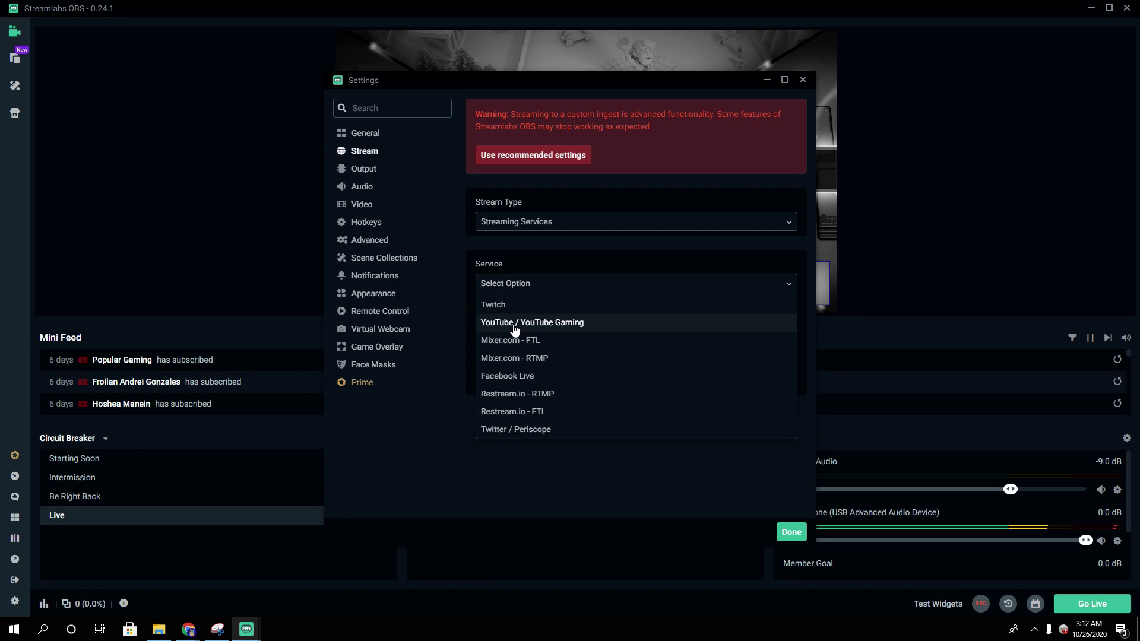
left_click(743, 502)
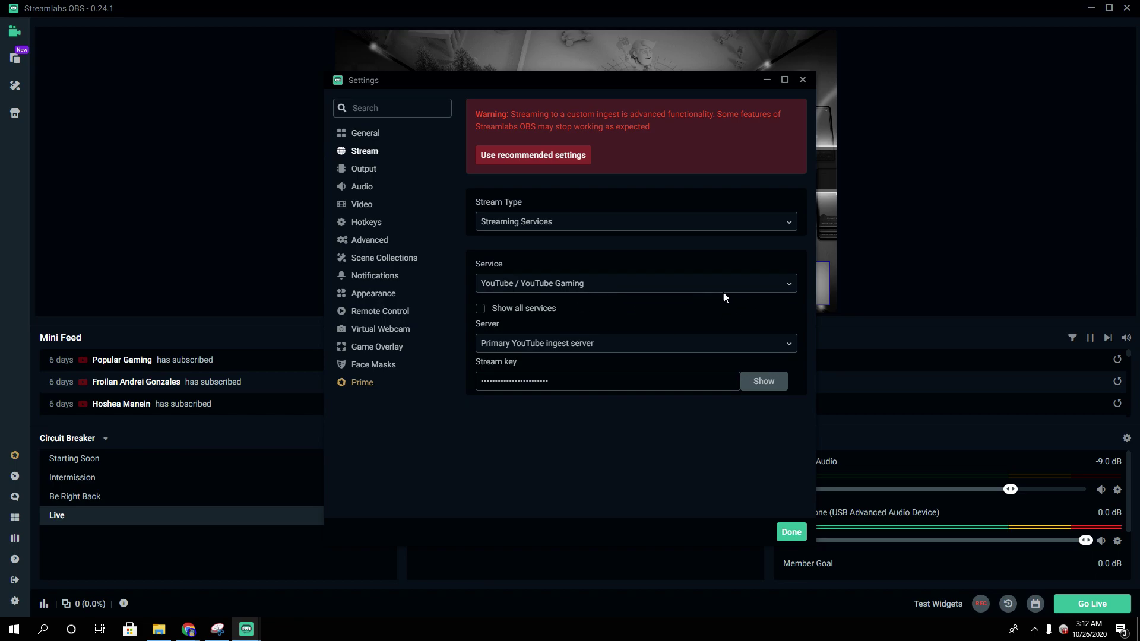
left_click(551, 344)
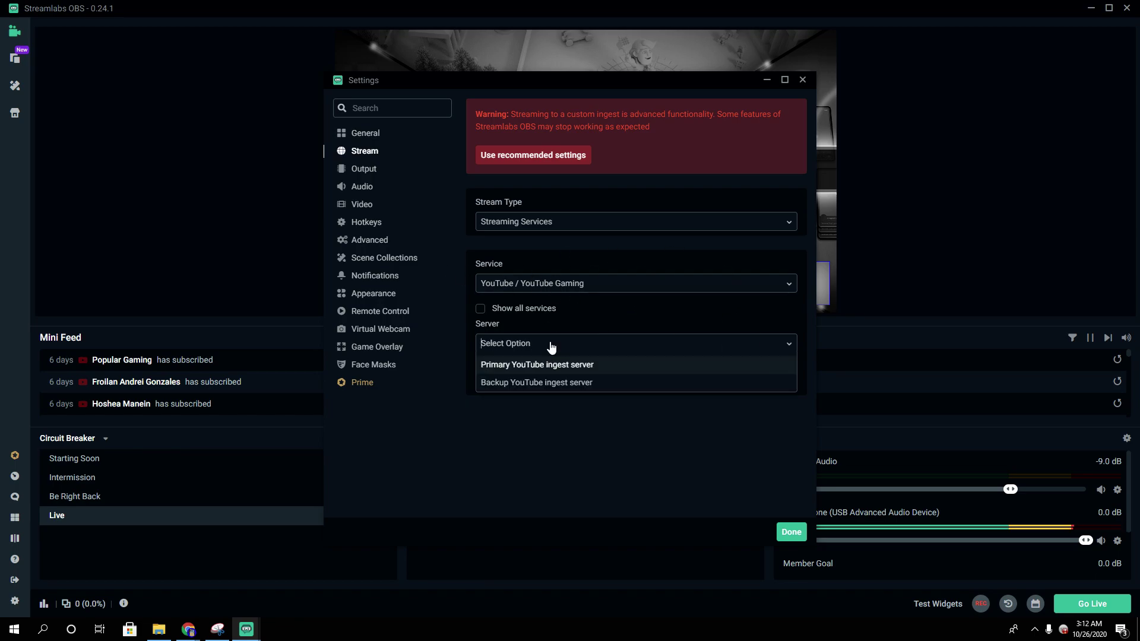
left_click(498, 365)
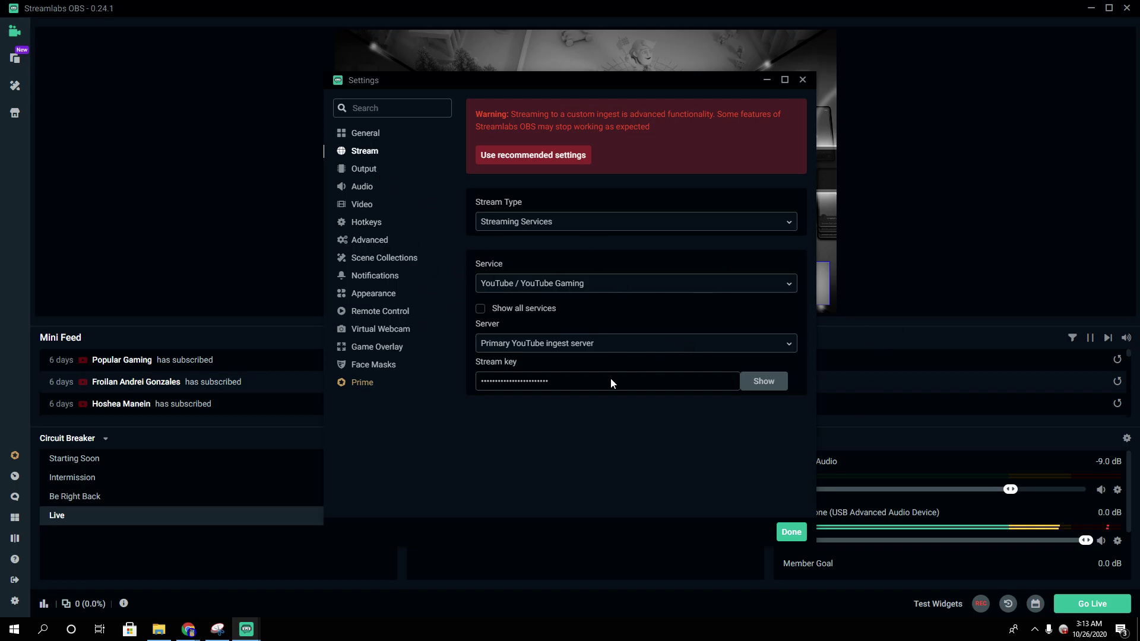
Step: Set the output mode to Simple in the Output settings
left_click(346, 170)
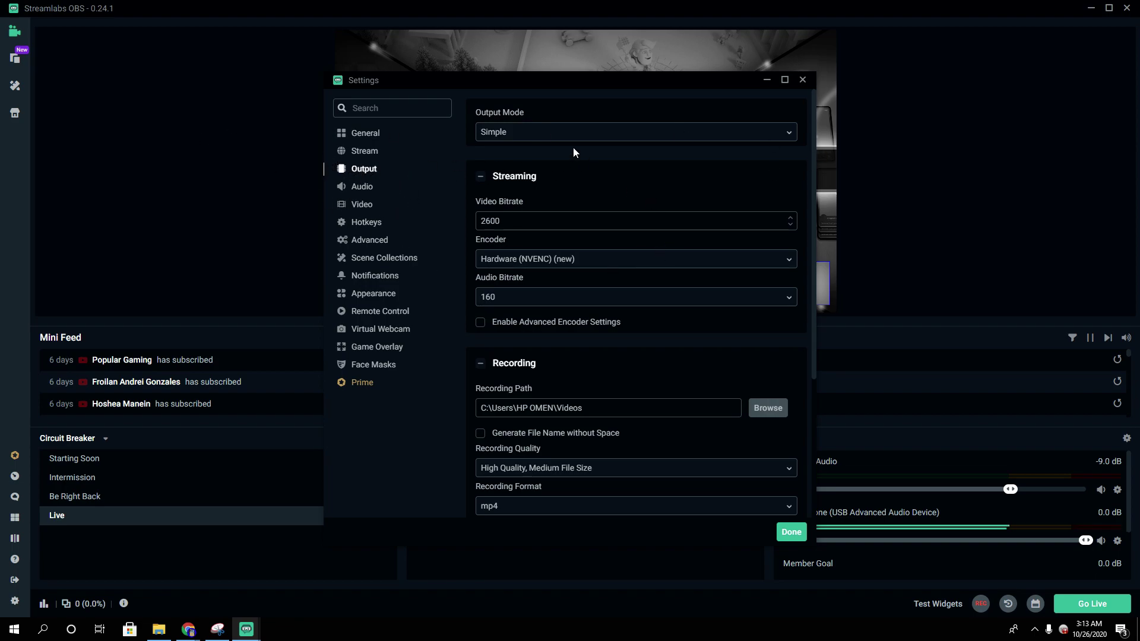
left_click(509, 132)
left_click(499, 153)
left_click(501, 135)
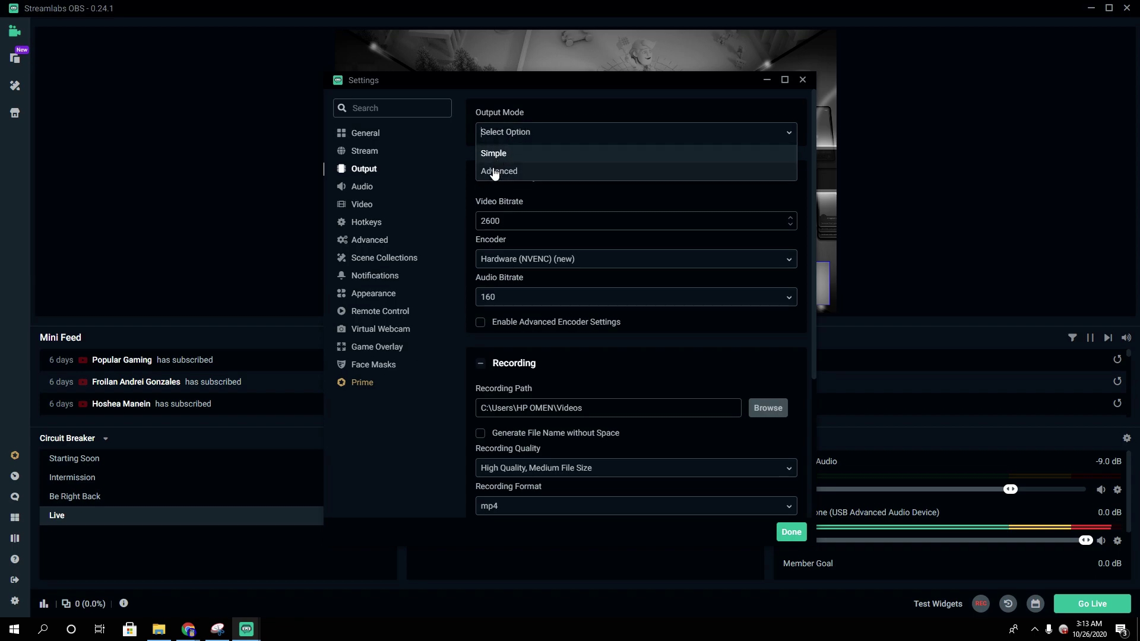
left_click(508, 154)
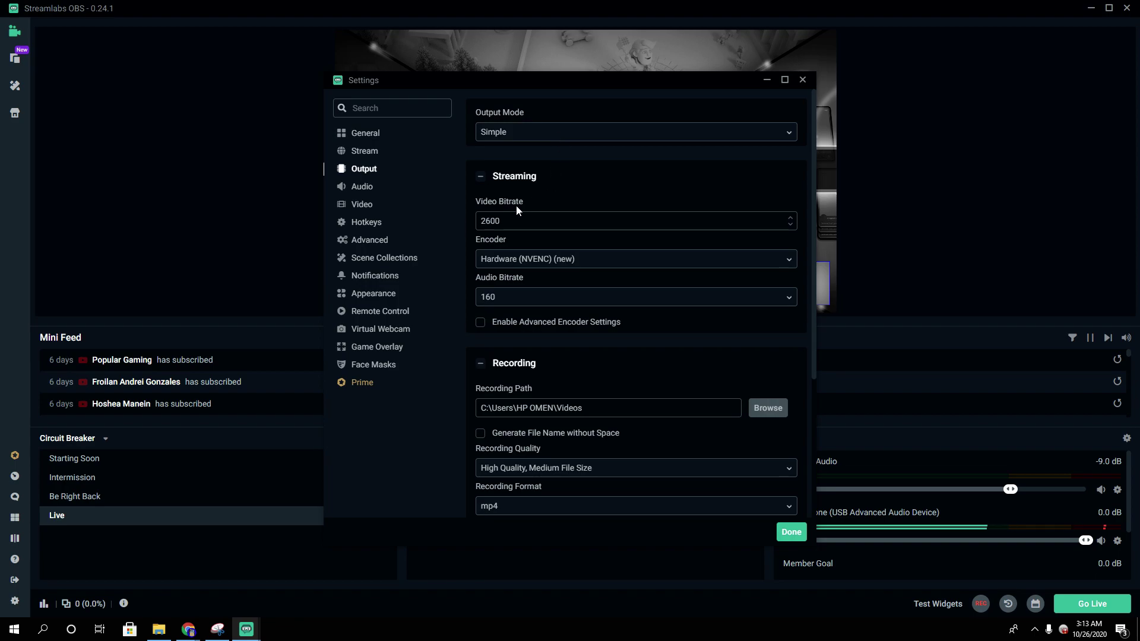
Step: Examine the streaming video bitrate and the available streaming encoder options
left_click_drag(483, 221, 505, 224)
left_click(485, 222)
left_click(497, 259)
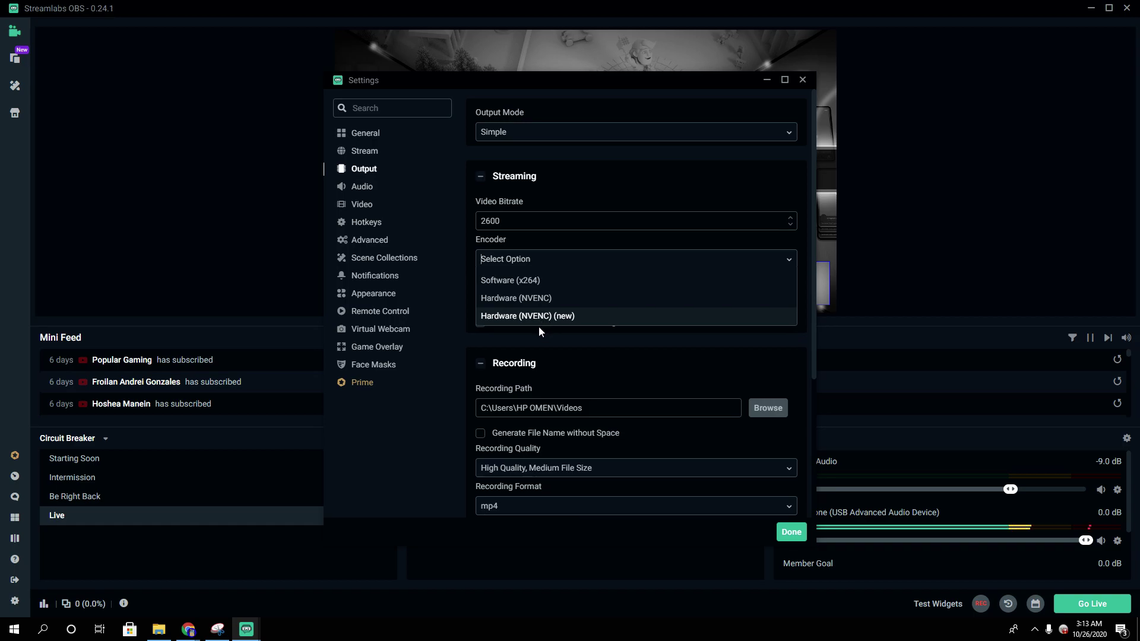
left_click(449, 355)
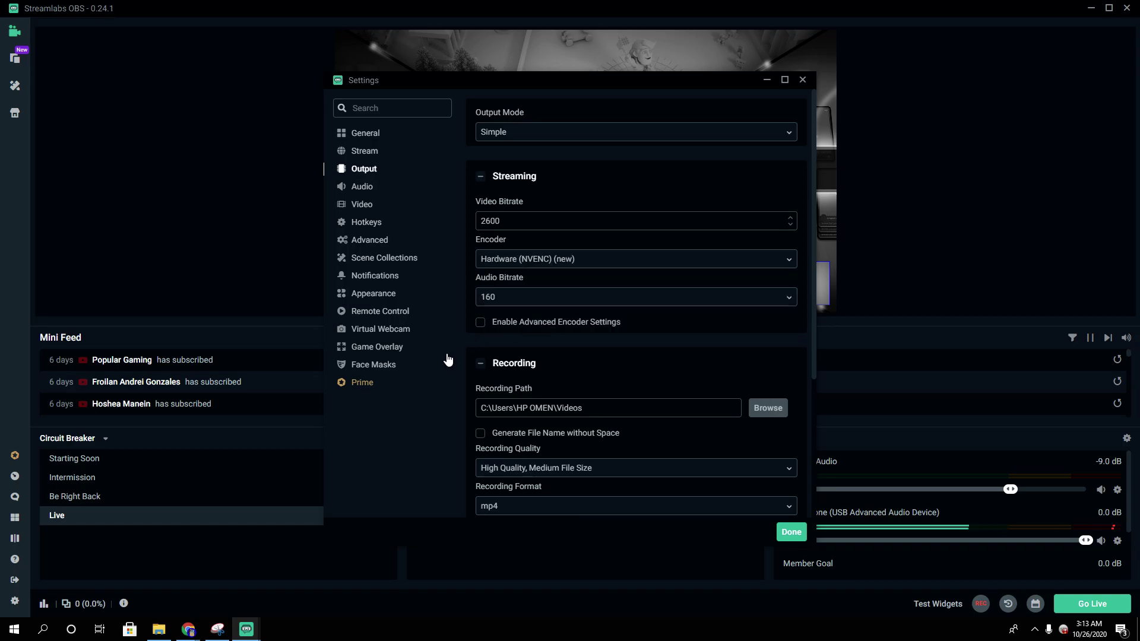
left_click(365, 169)
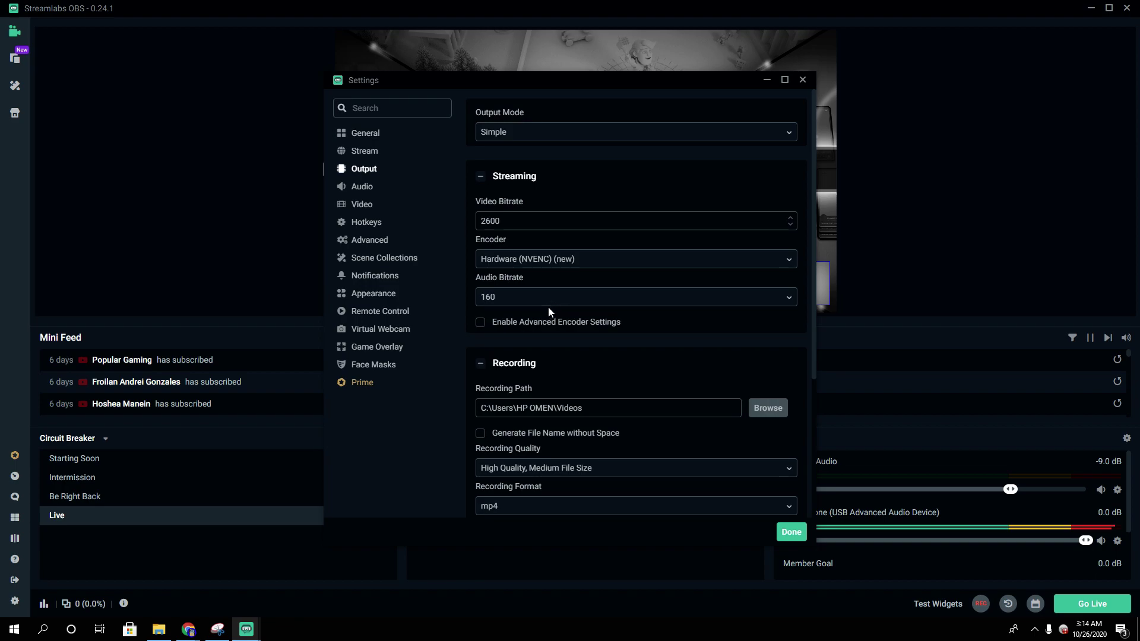
Step: Set the streaming audio bitrate to 160
left_click(524, 303)
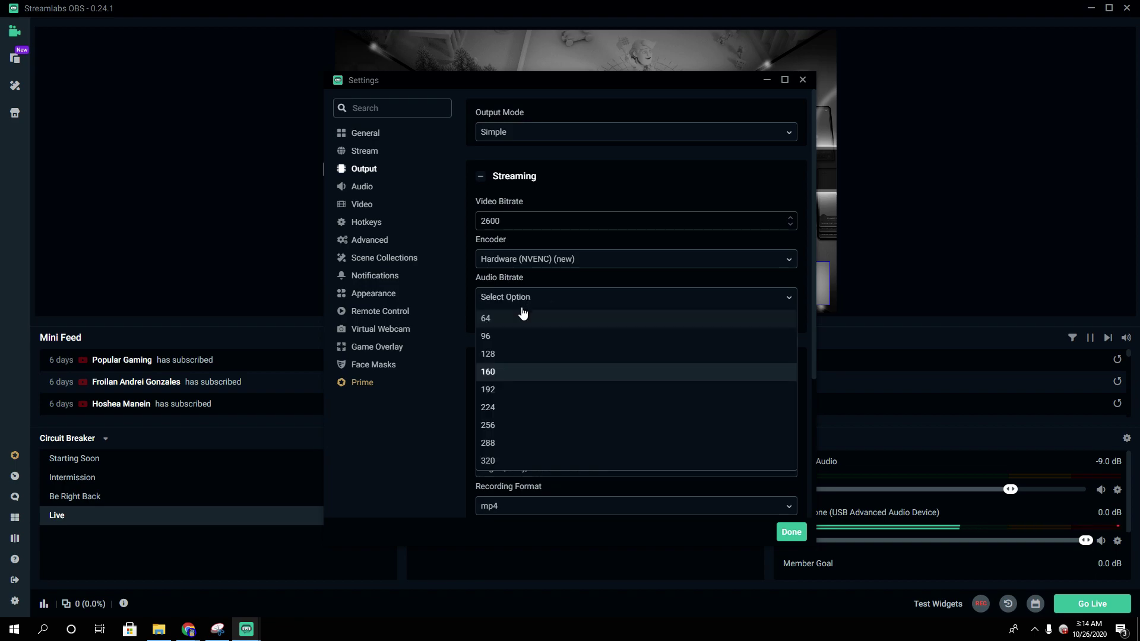
left_click(497, 372)
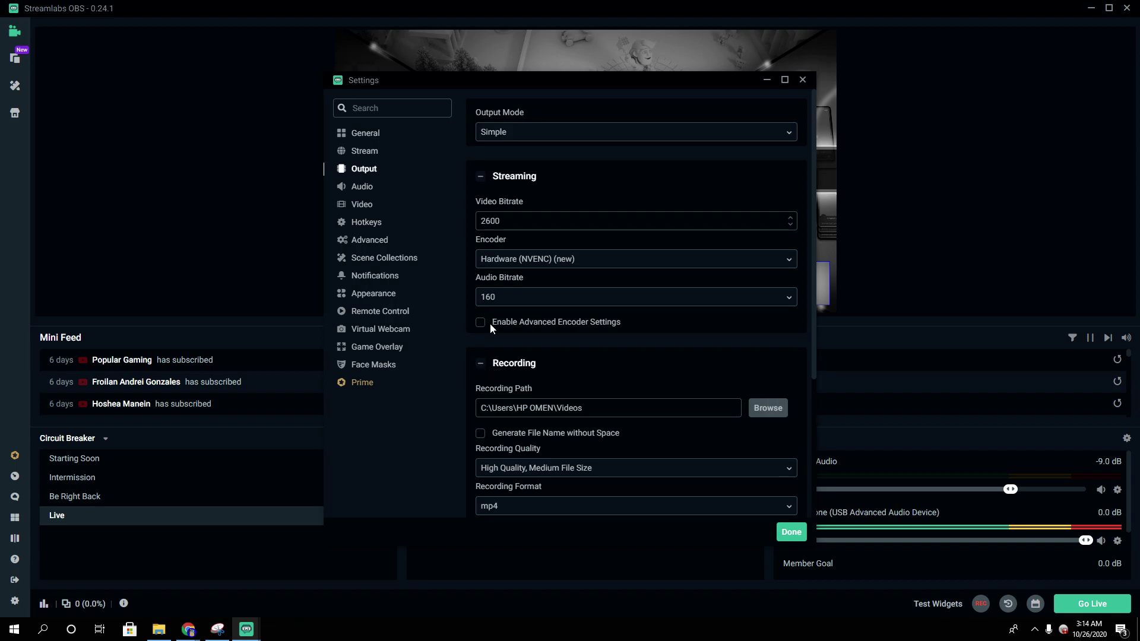
left_click(509, 301)
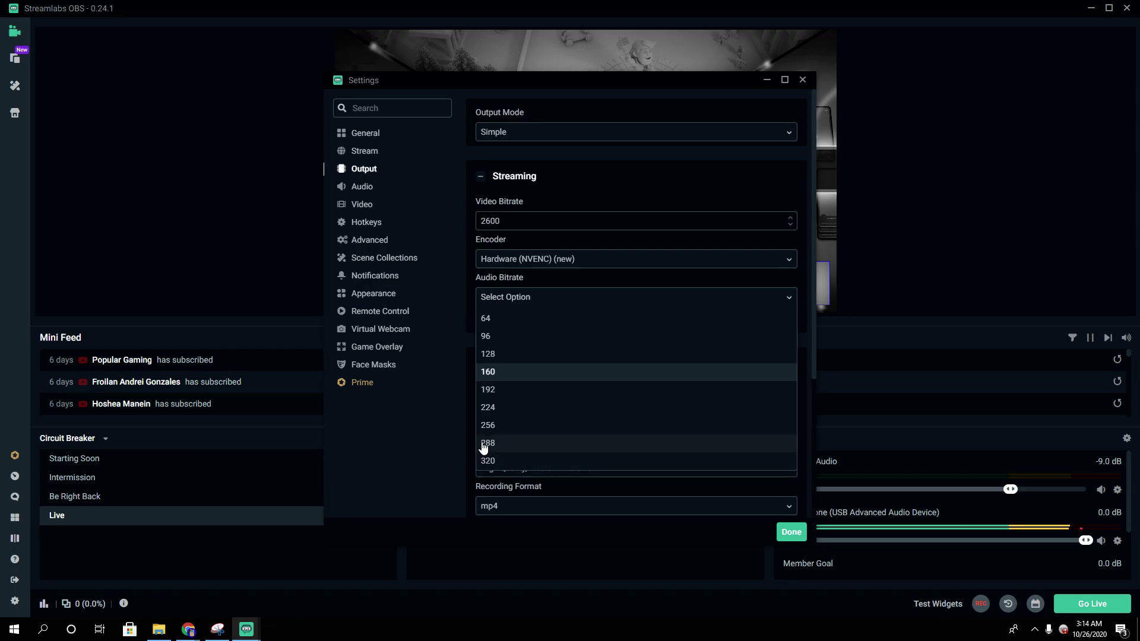
left_click(490, 374)
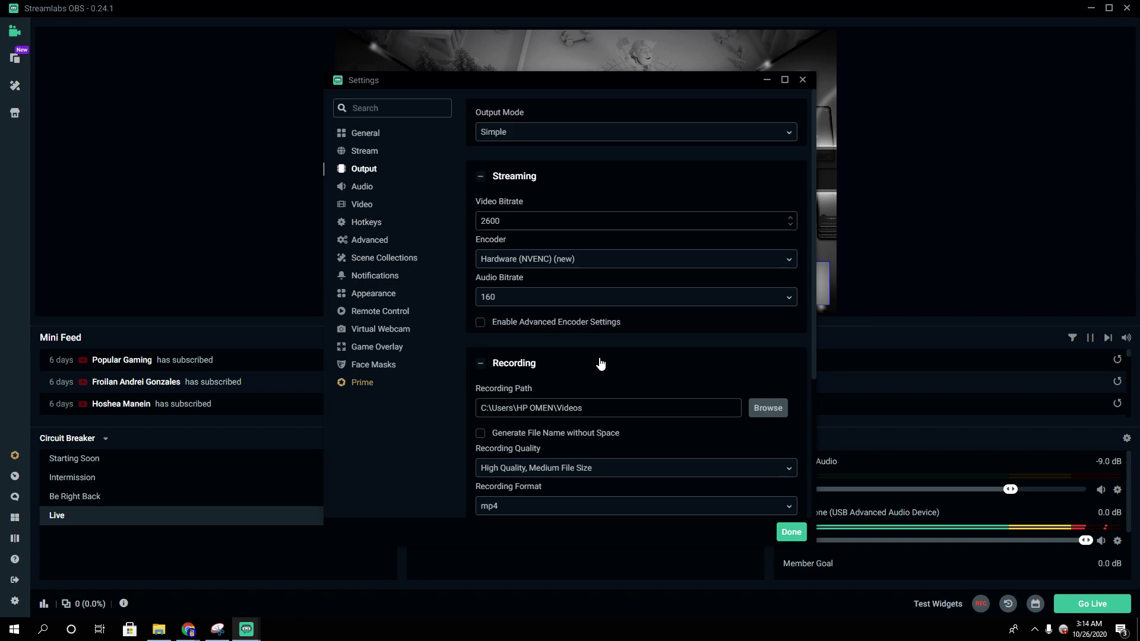
Step: Set the recording encoder to Software (x264 low CPU usage preset, increases file size)
scroll(601, 355, "down", 1)
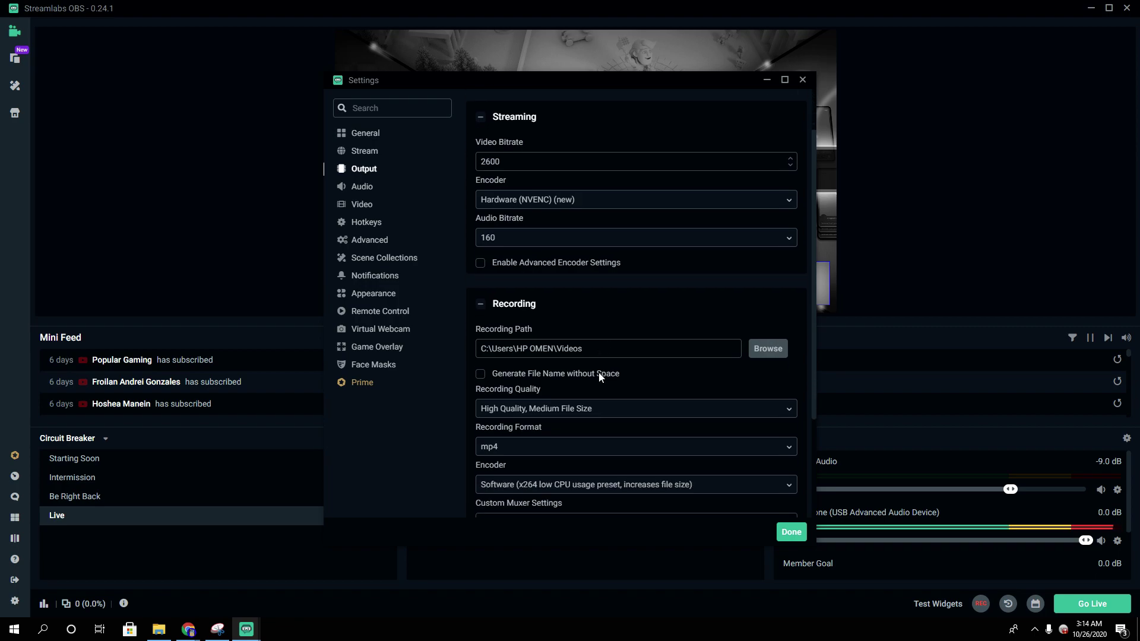
scroll(598, 376, "down", 1)
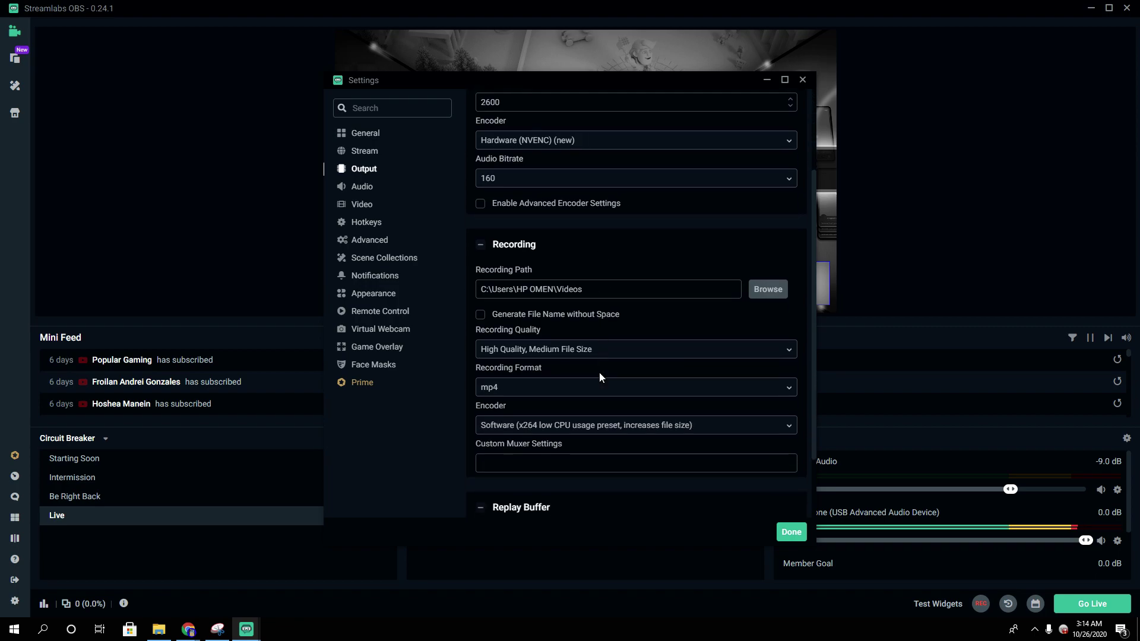
scroll(598, 376, "down", 1)
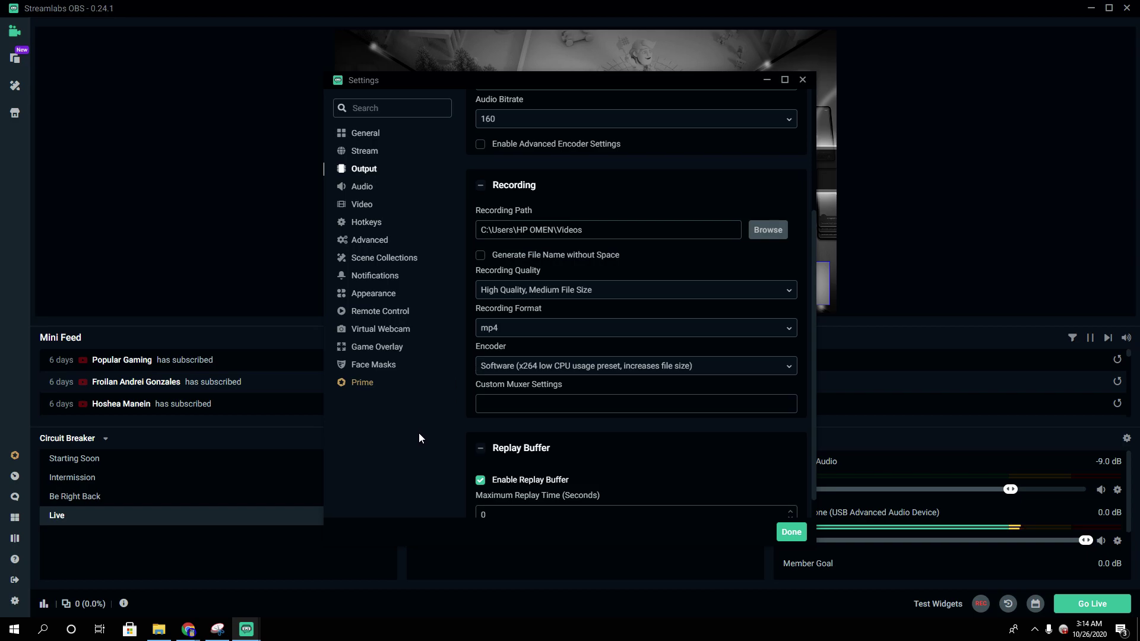
scroll(544, 244, "down", 1)
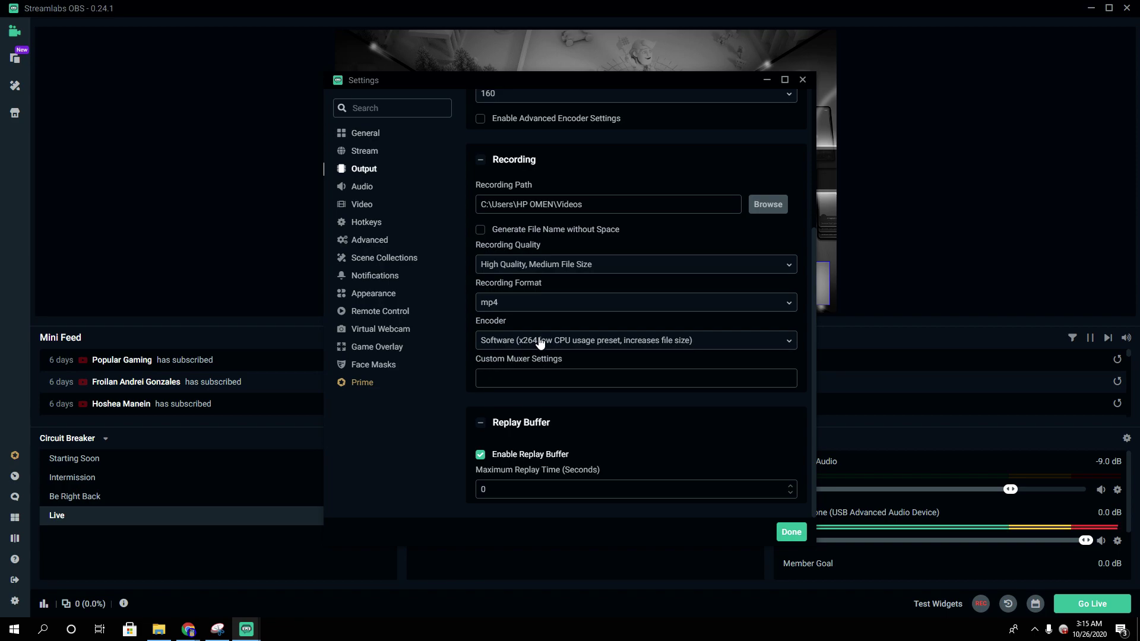
left_click(503, 343)
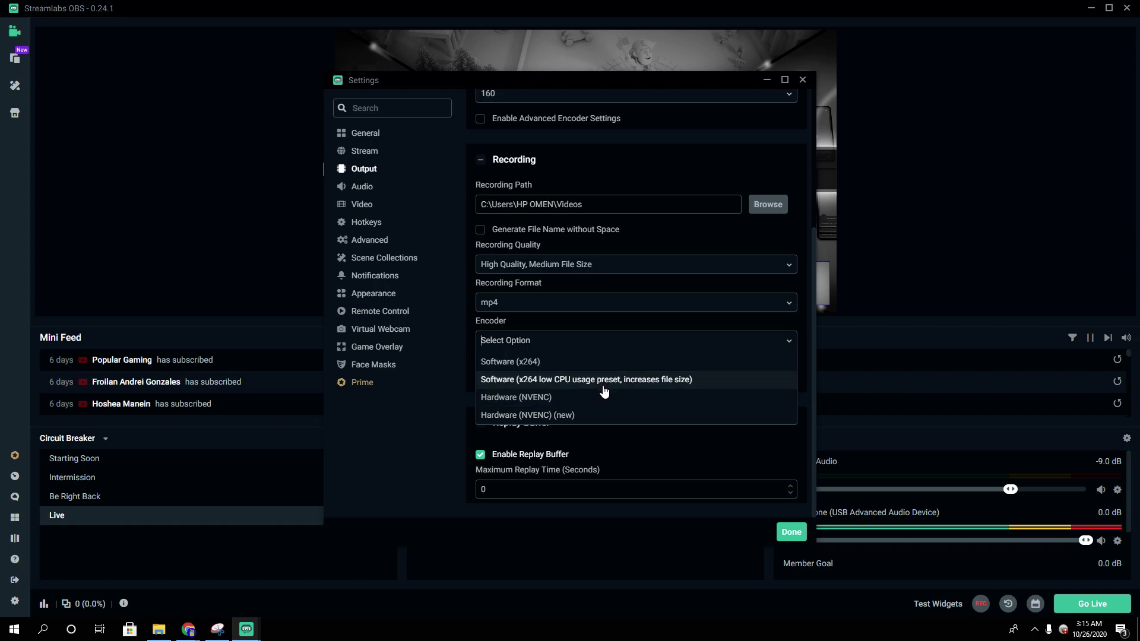
left_click(638, 379)
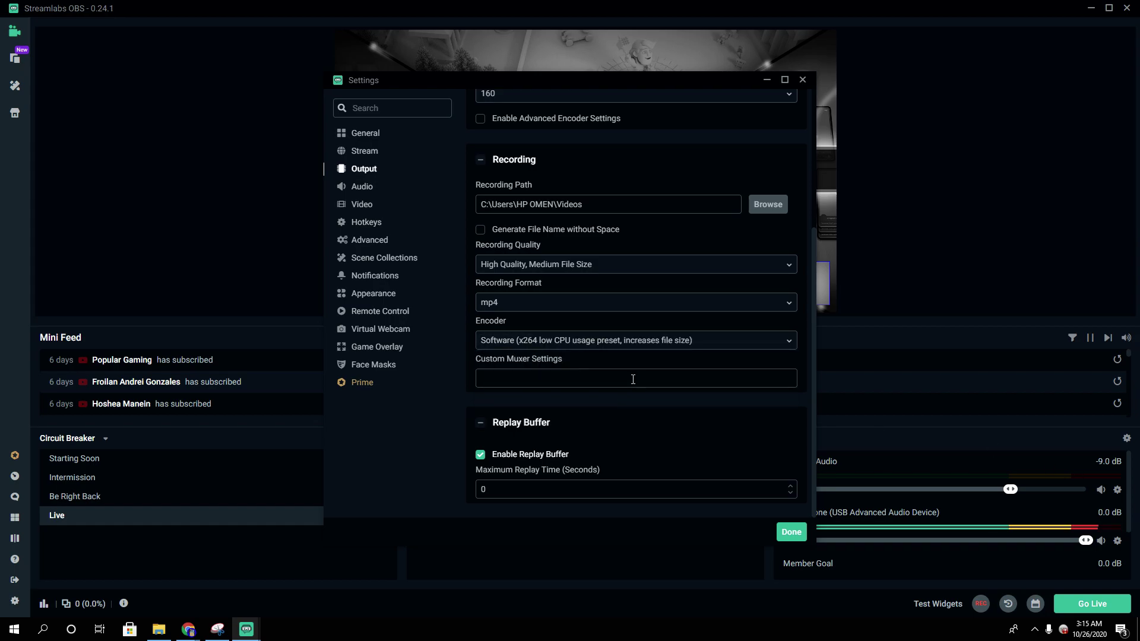
left_click(556, 347)
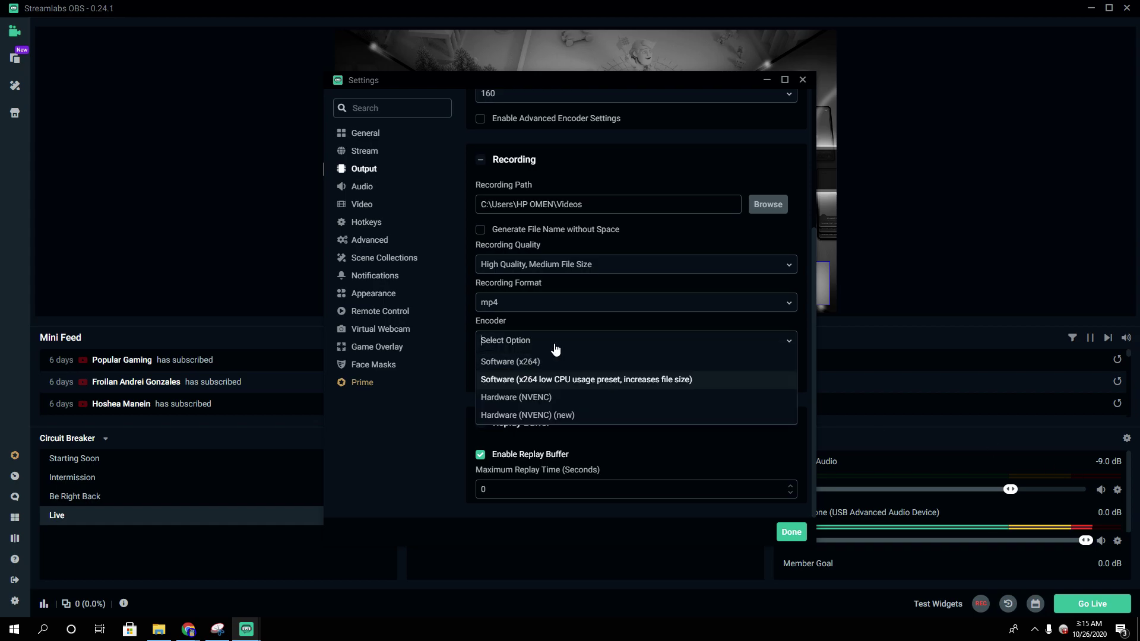
left_click(526, 374)
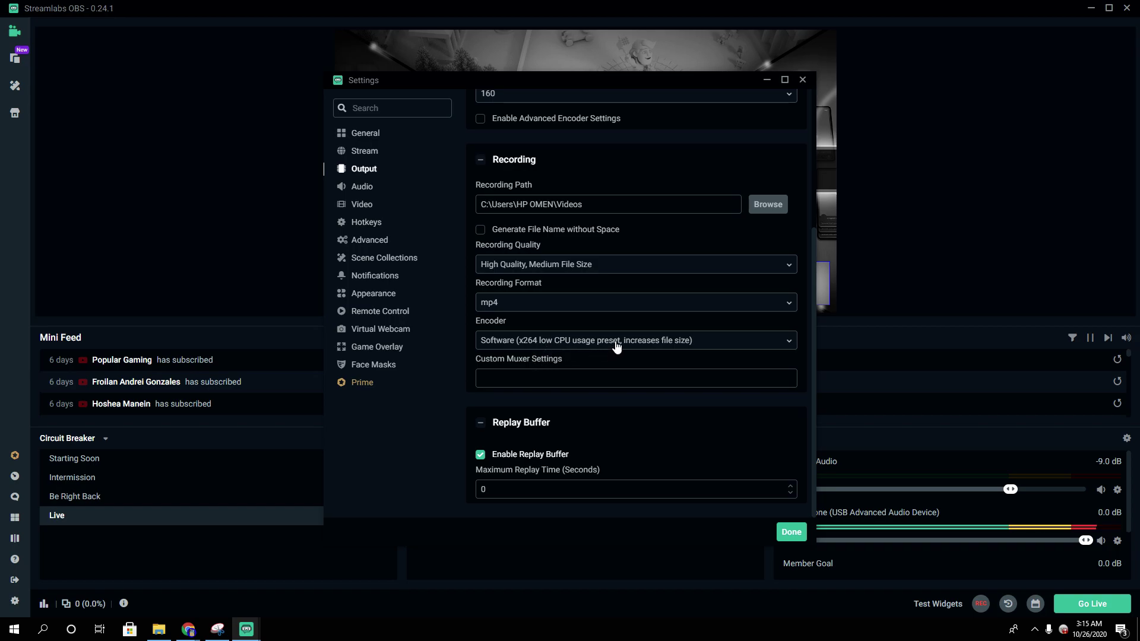
Step: Set the recording format to mp4 and check the replay buffer's maximum replay time
left_click(571, 302)
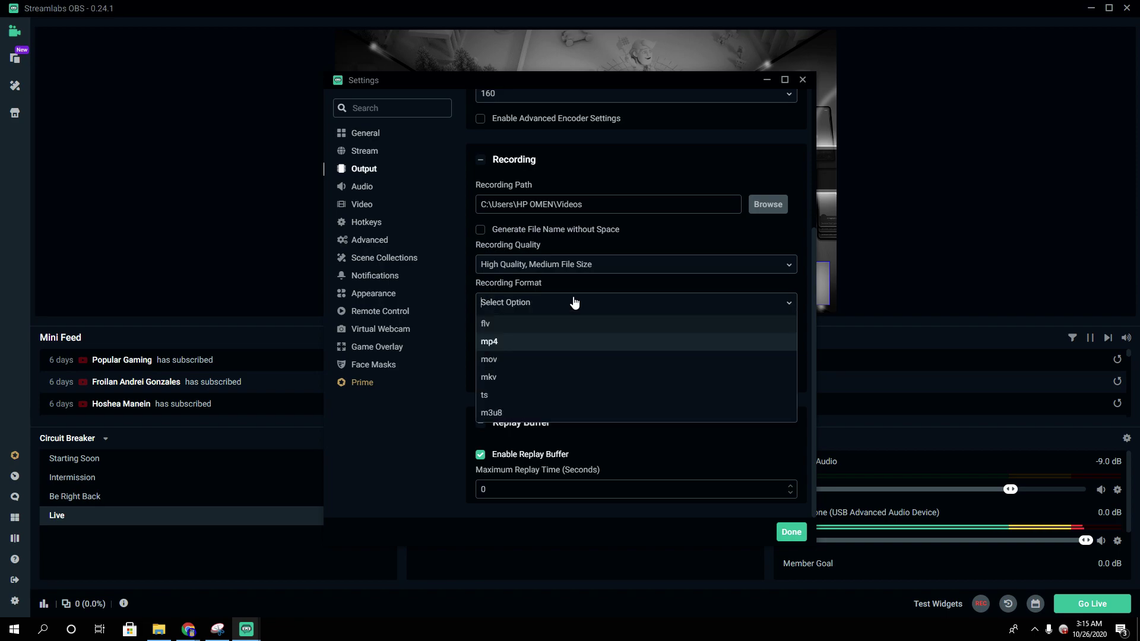
left_click(526, 348)
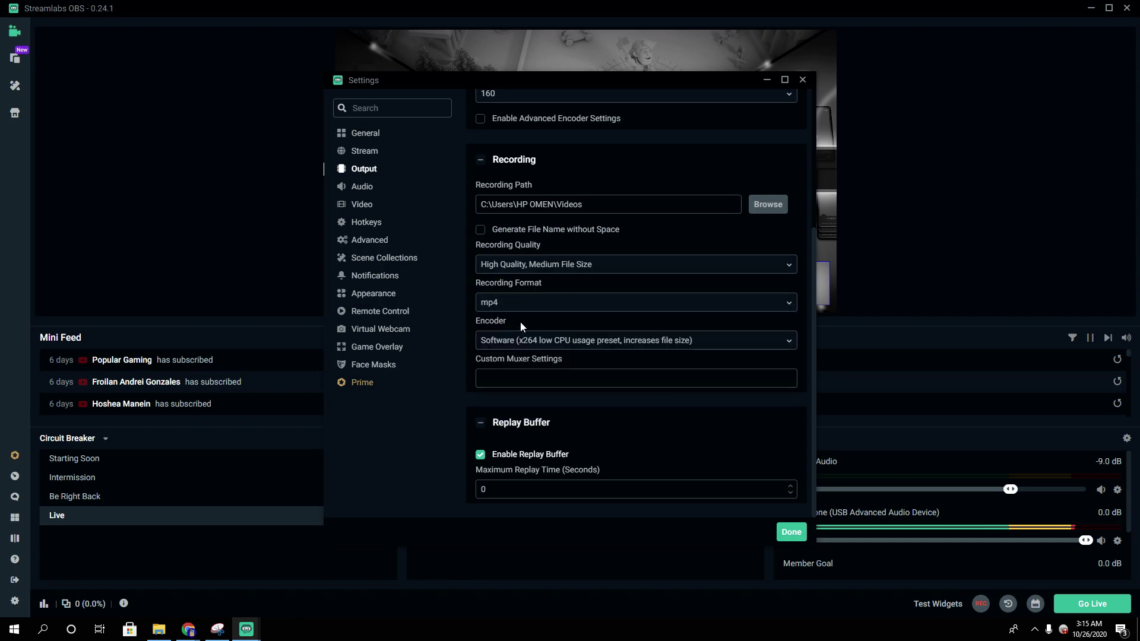
left_click(481, 307)
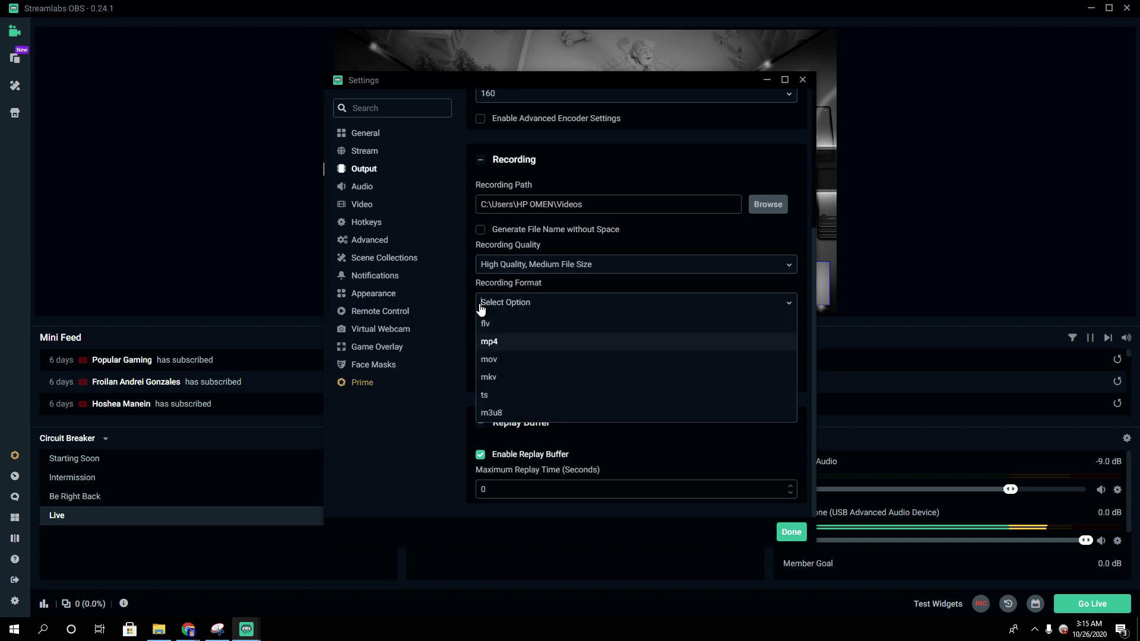
left_click(494, 351)
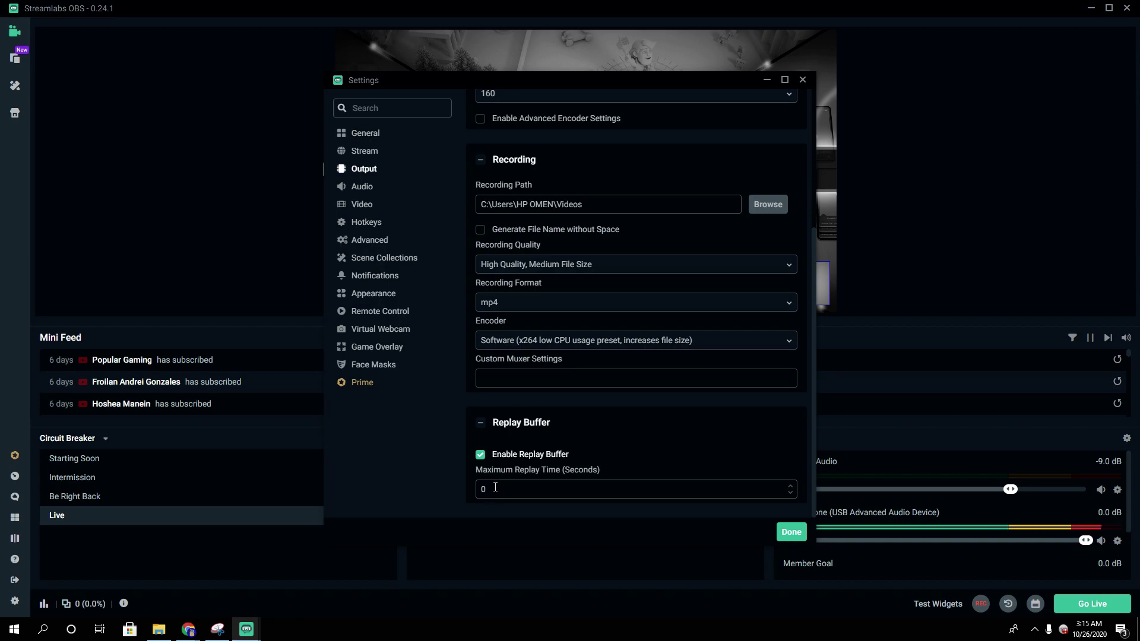
left_click(494, 489)
Step: Set the audio channels to Stereo
left_click(352, 187)
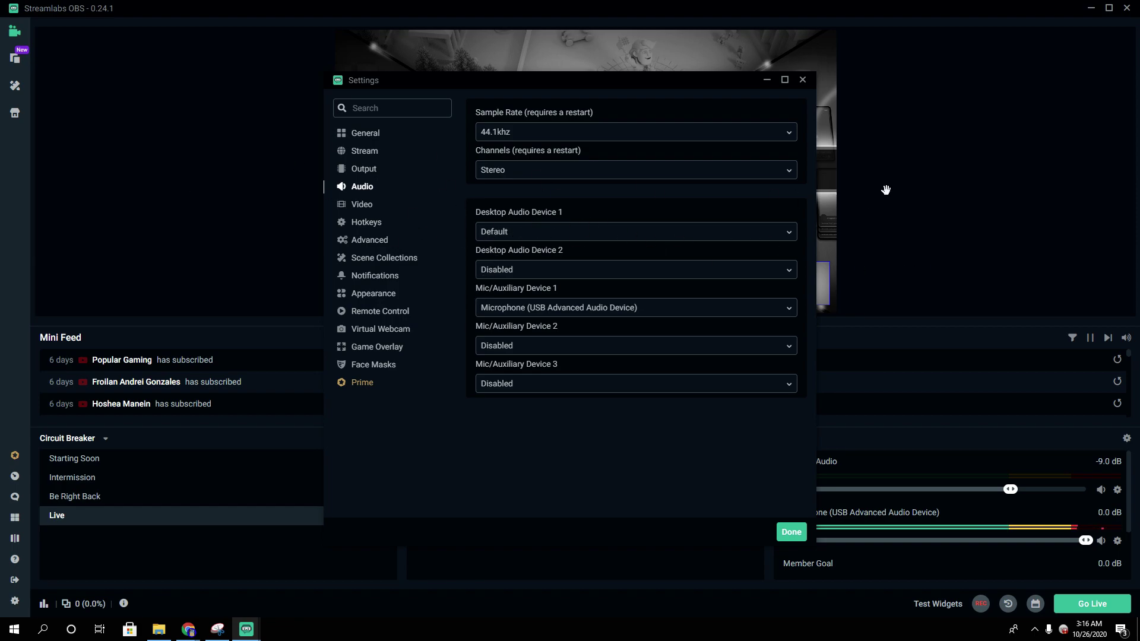
left_click(500, 172)
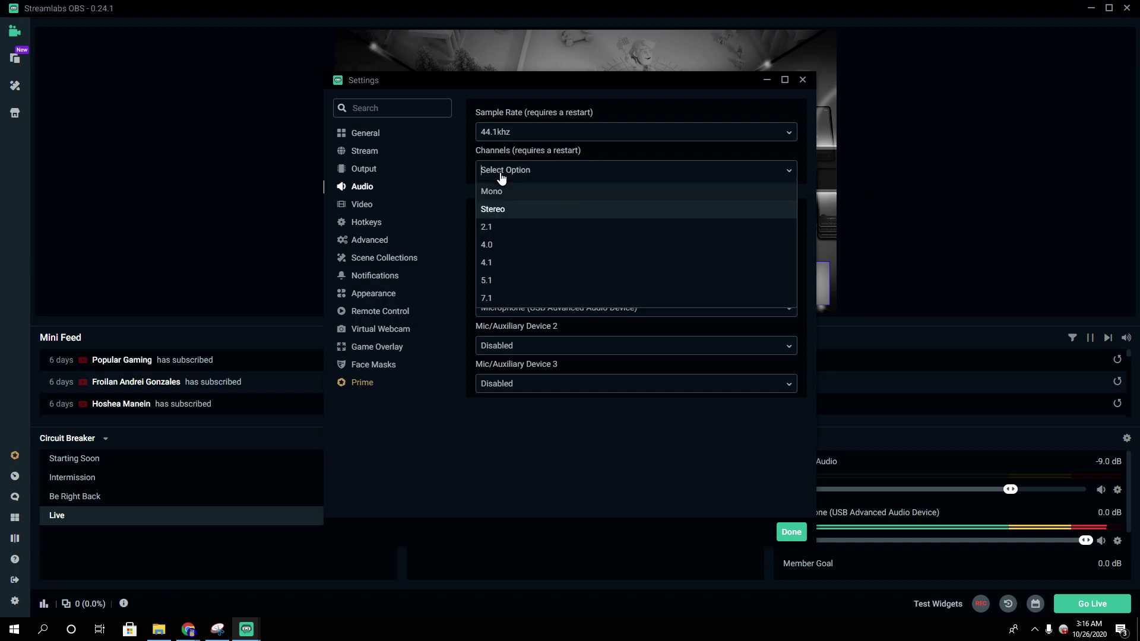
left_click(492, 211)
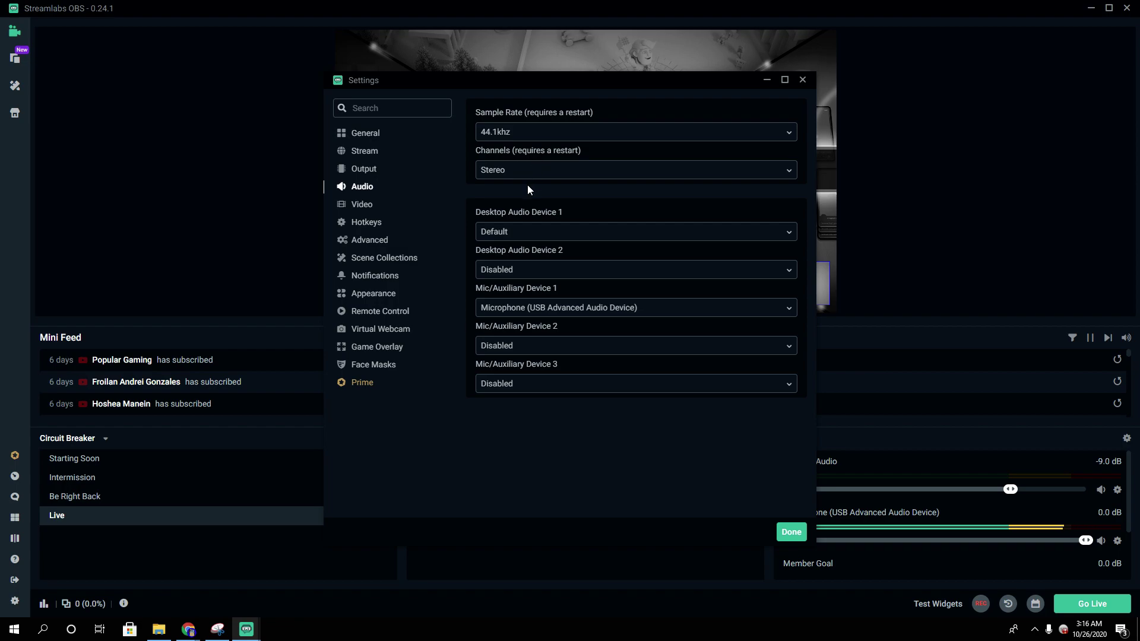
Step: Examine the available audio sample rate options
left_click(504, 138)
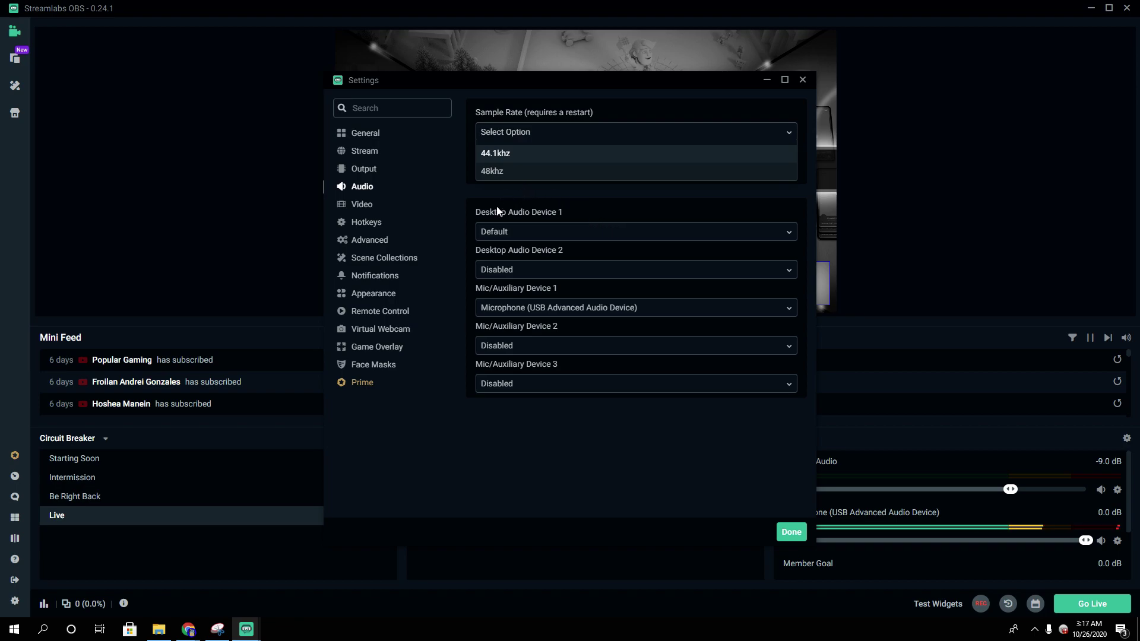
left_click(449, 193)
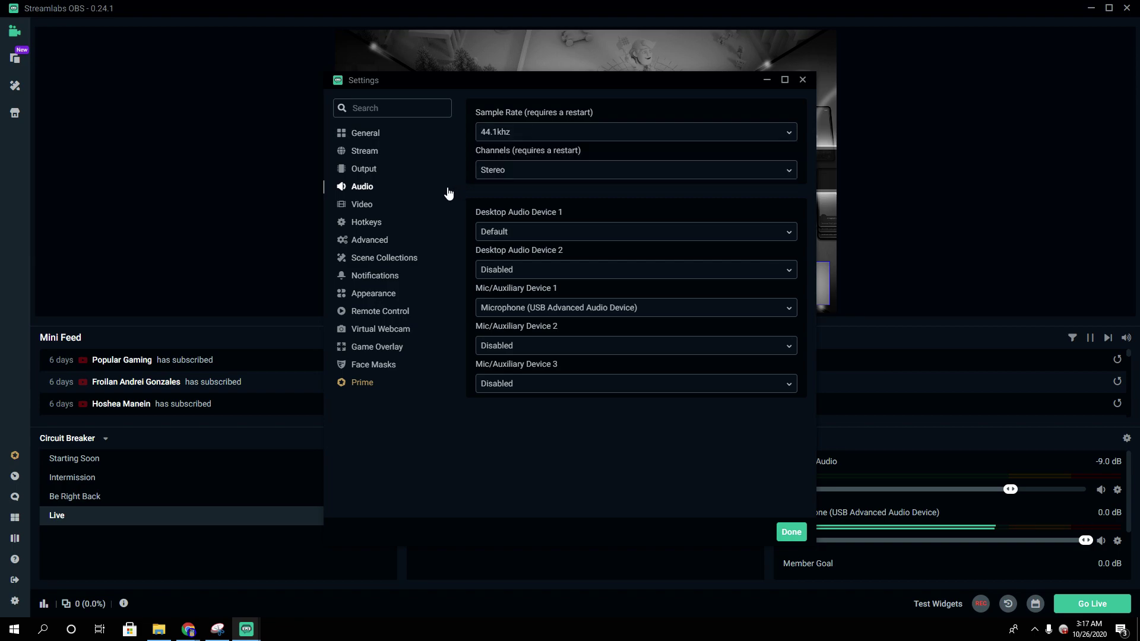
left_click(488, 134)
left_click(457, 134)
left_click(478, 131)
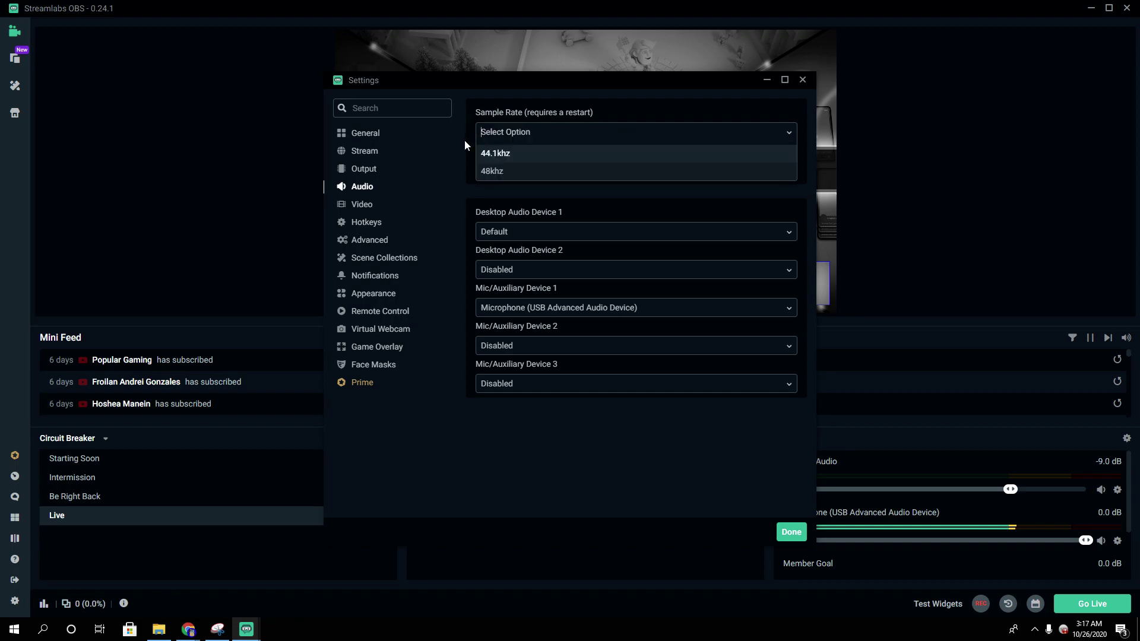
left_click(463, 141)
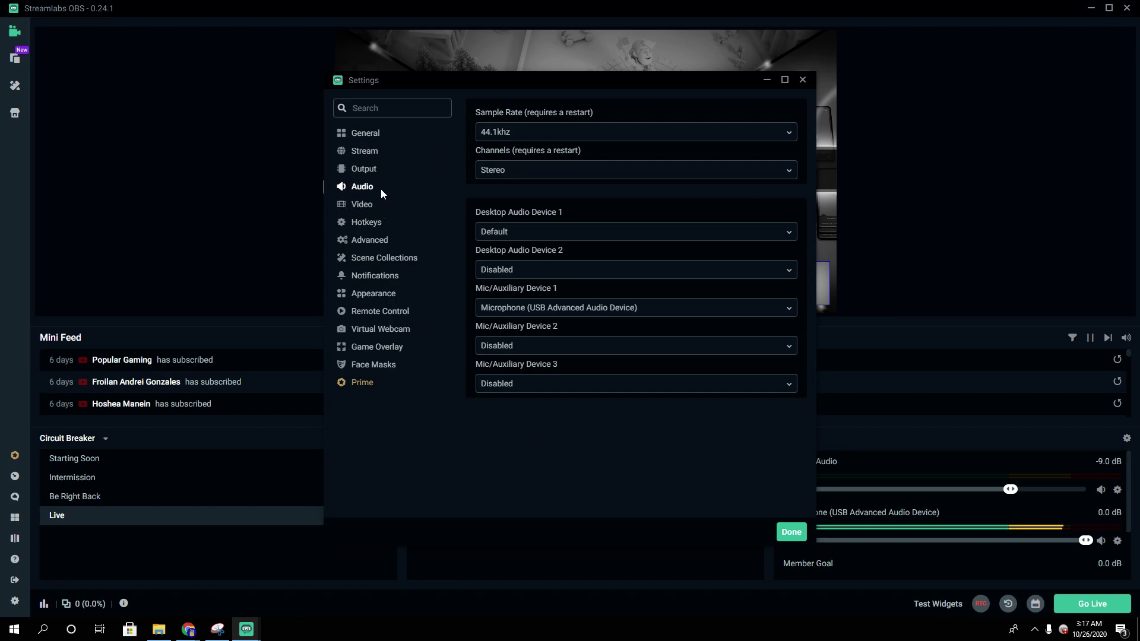
Step: Set the video FPS type to Common FPS Values and check the available frame rates
left_click(352, 202)
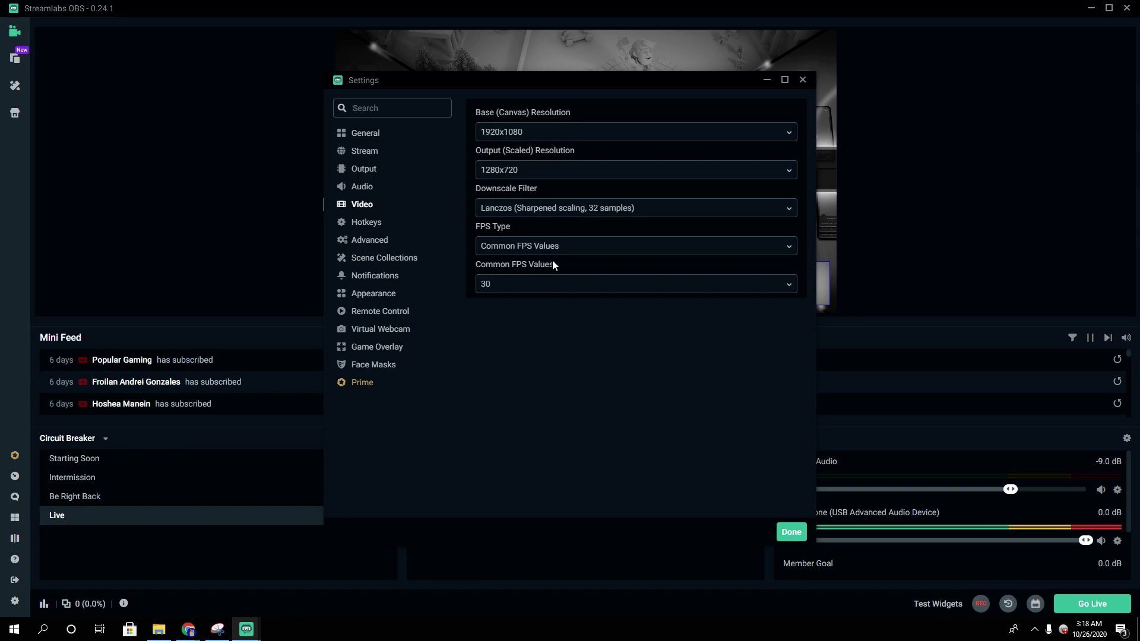
left_click(537, 251)
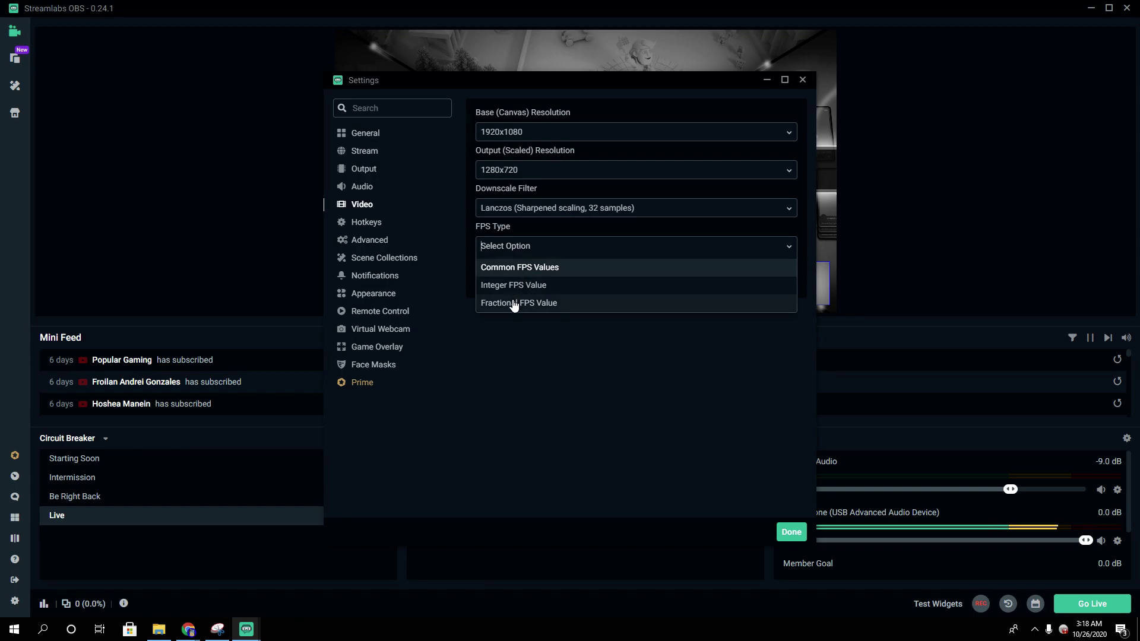
left_click(521, 269)
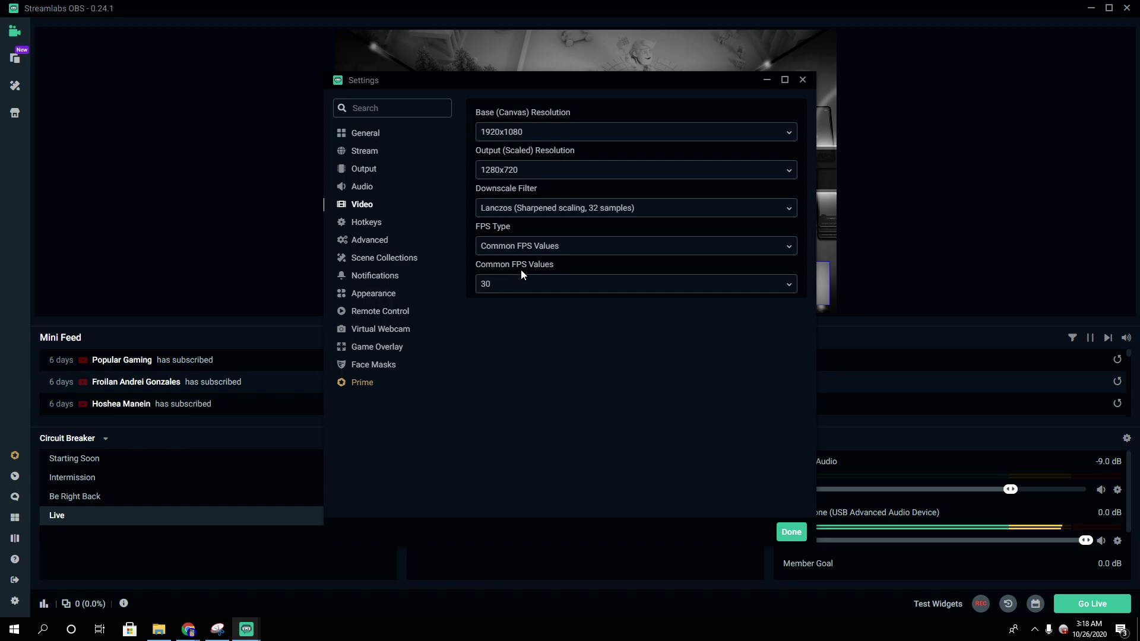
left_click(507, 286)
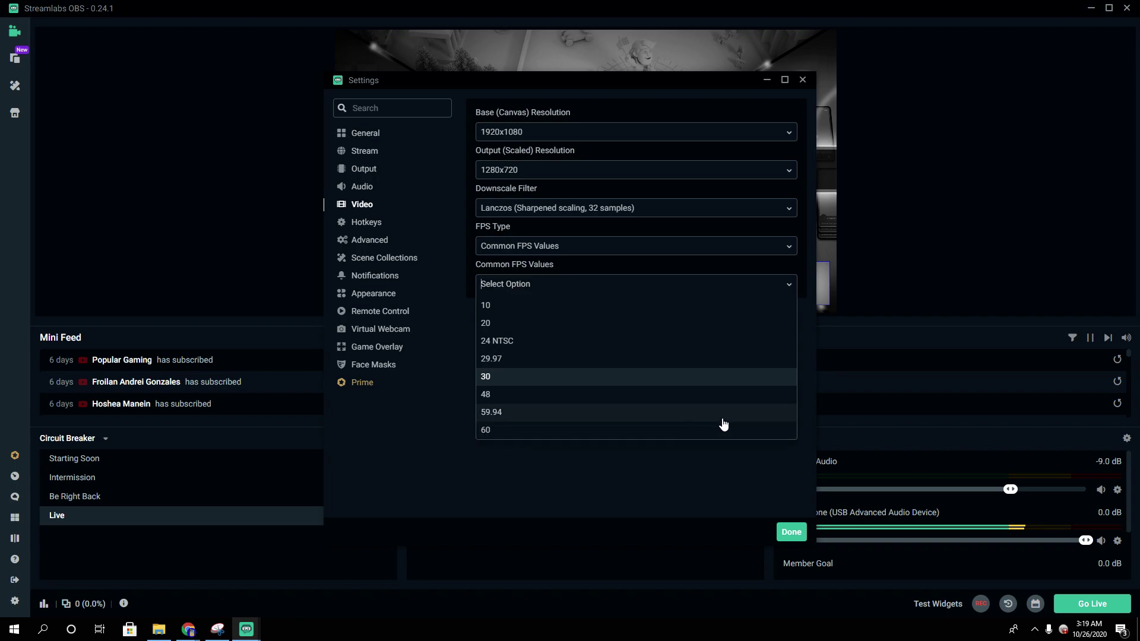
left_click(775, 517)
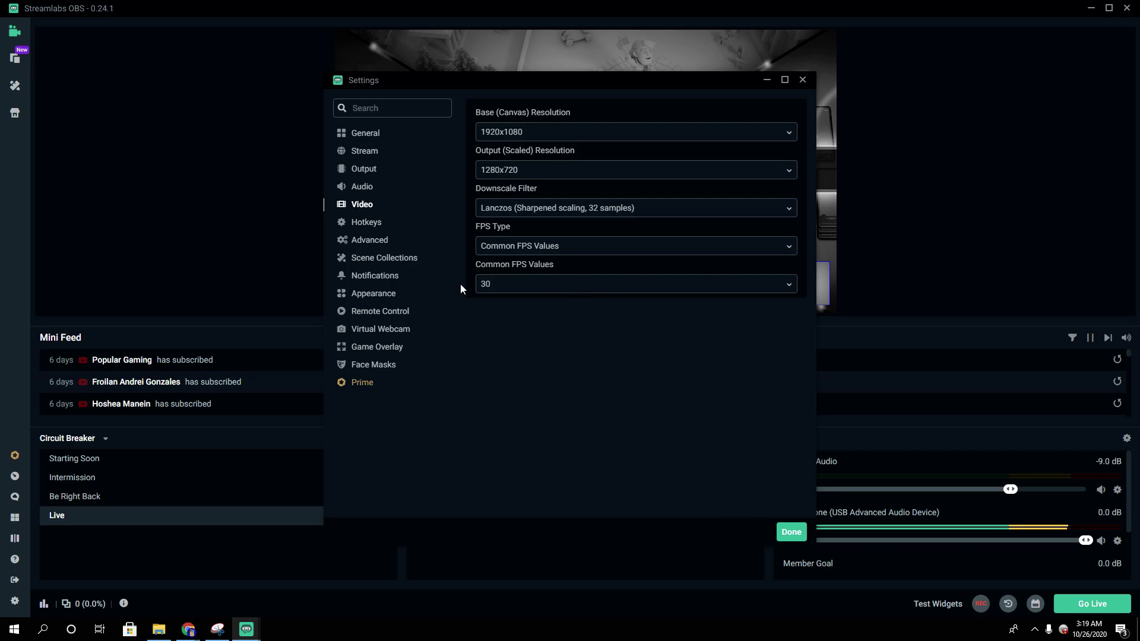
Step: Examine the hotkey settings for general actions, the scenes and the sources
left_click(359, 228)
scroll(608, 333, "down", 3)
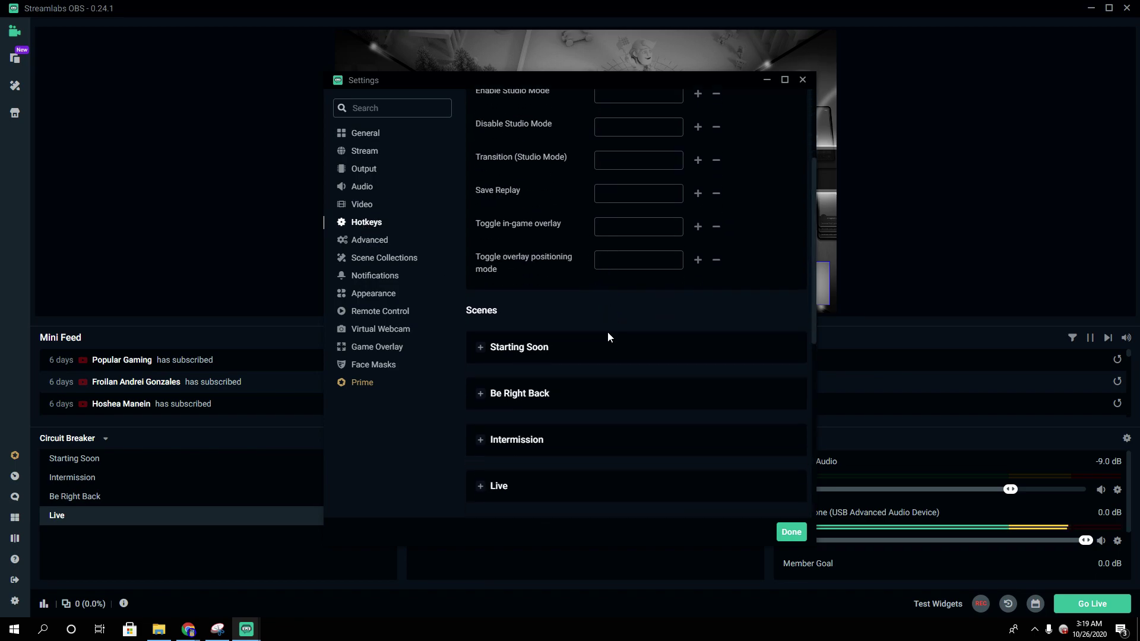
scroll(597, 312, "up", 2)
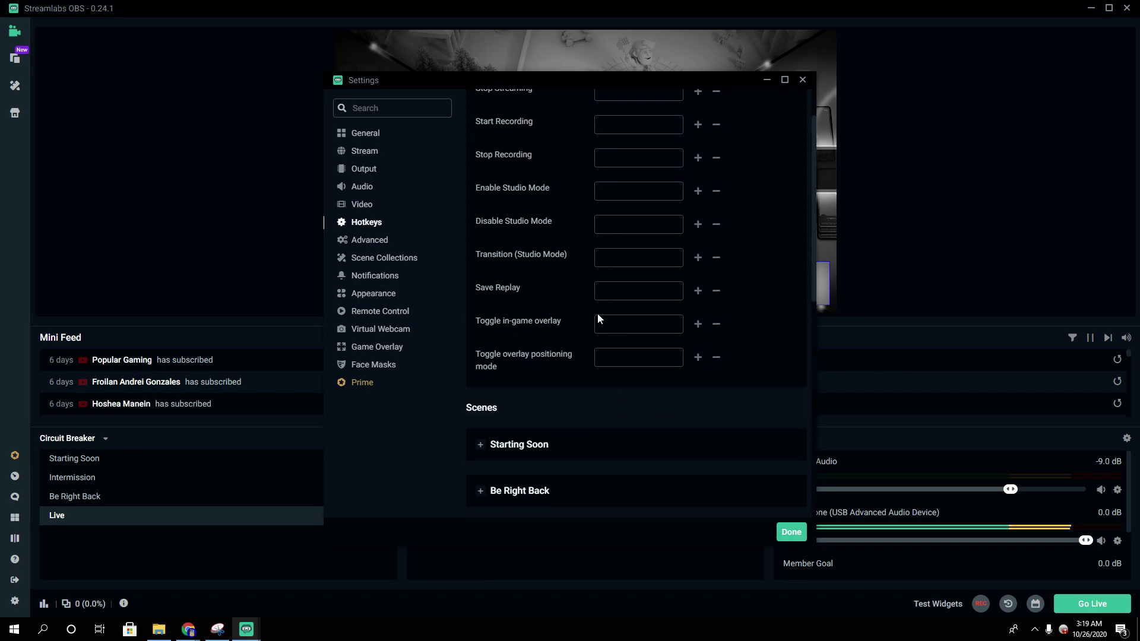
scroll(597, 312, "down", 2)
scroll(596, 320, "down", 2)
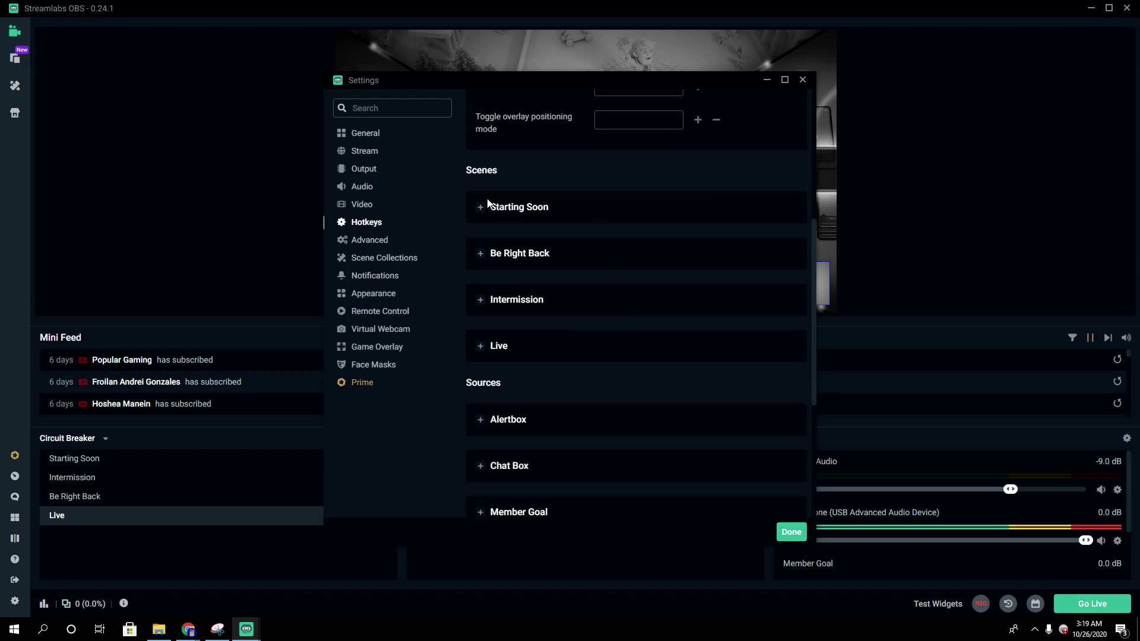
scroll(486, 259, "down", 4)
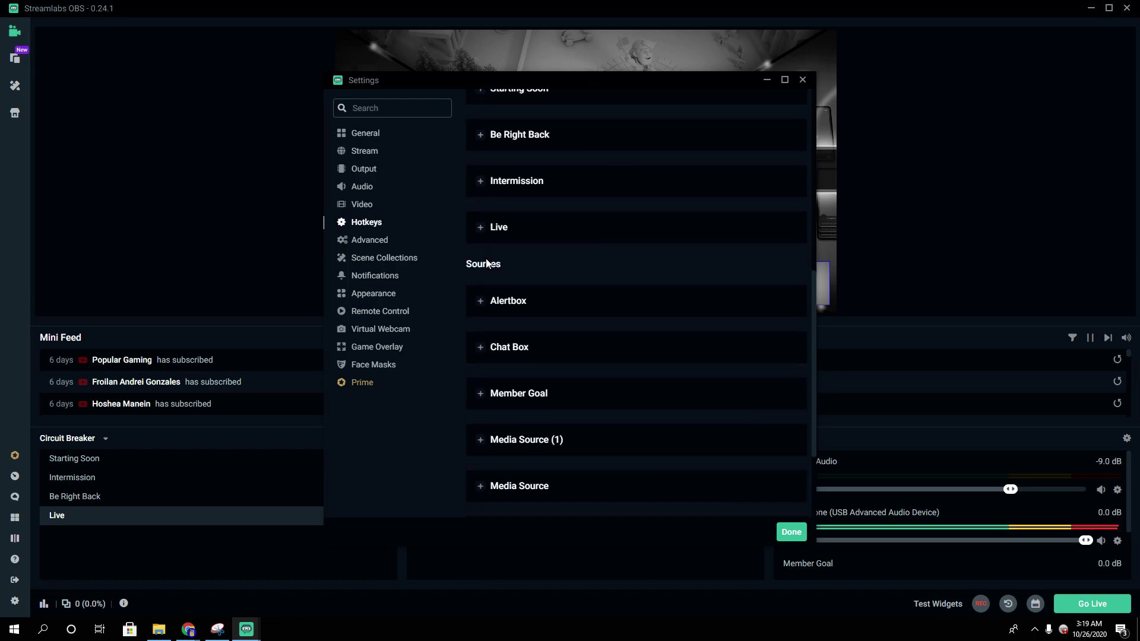
scroll(485, 261, "up", 2)
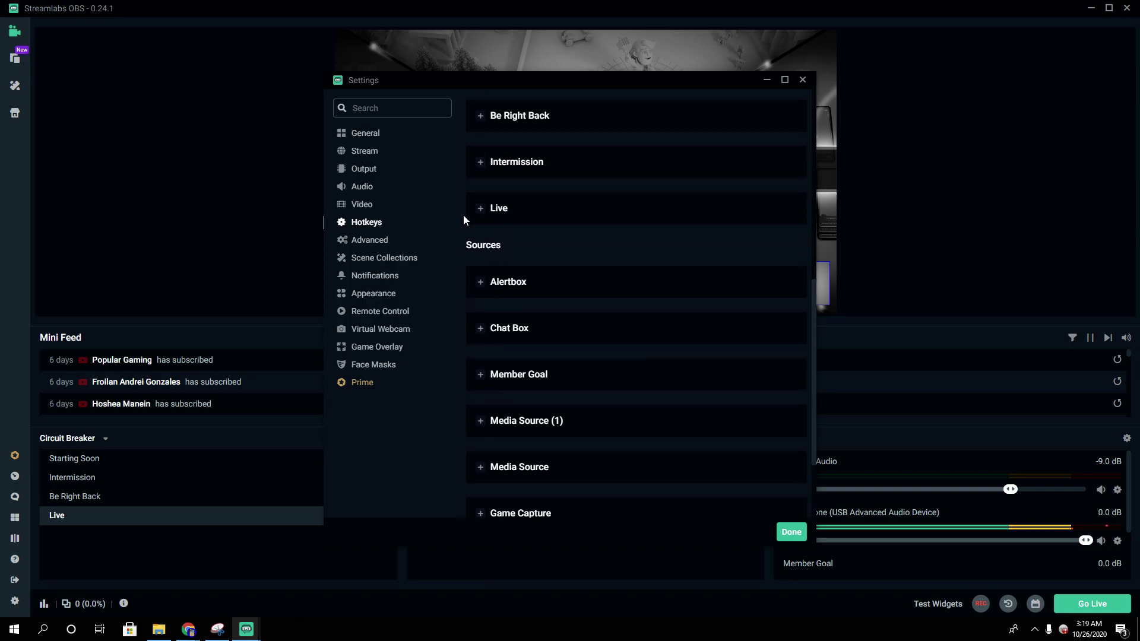
scroll(492, 250, "up", 3)
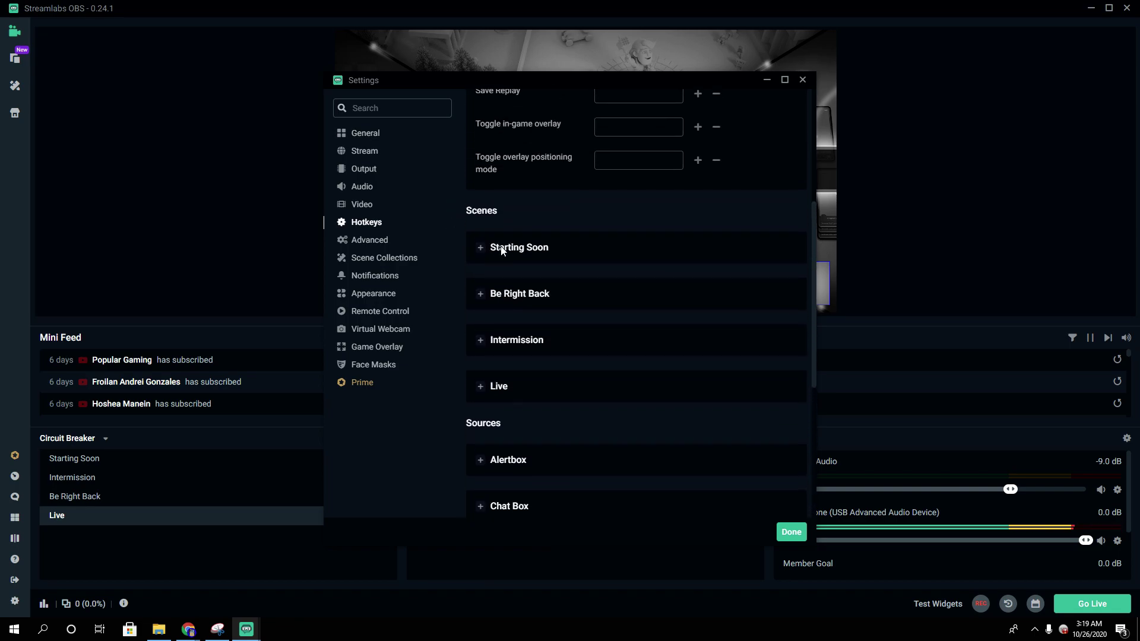
scroll(503, 251, "up", 2)
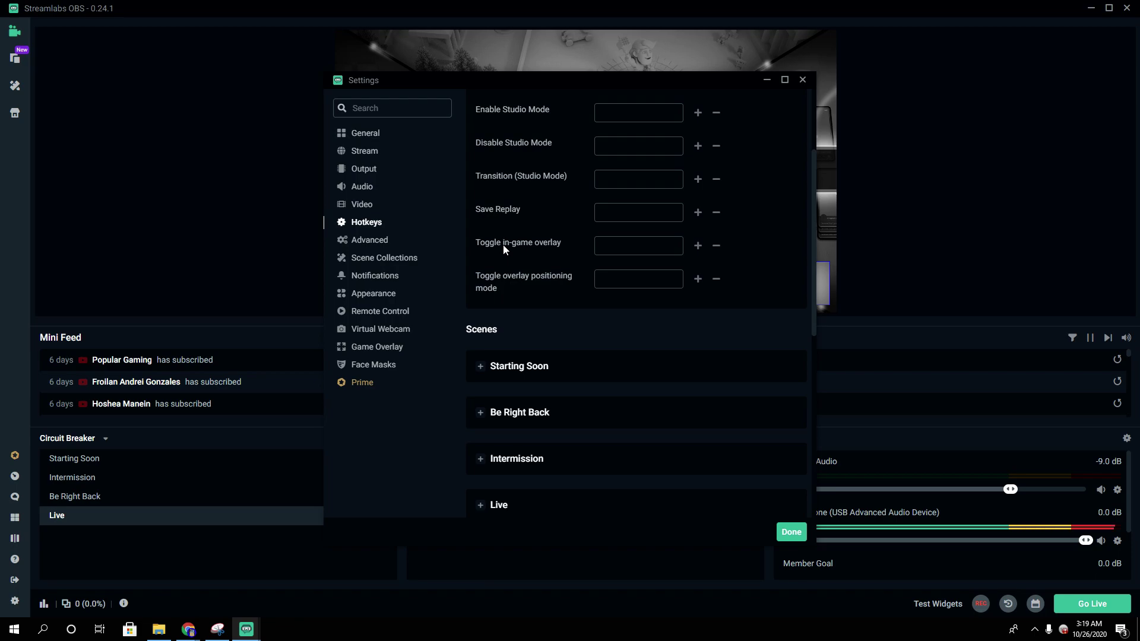
scroll(492, 245, "down", 2)
scroll(489, 260, "down", 2)
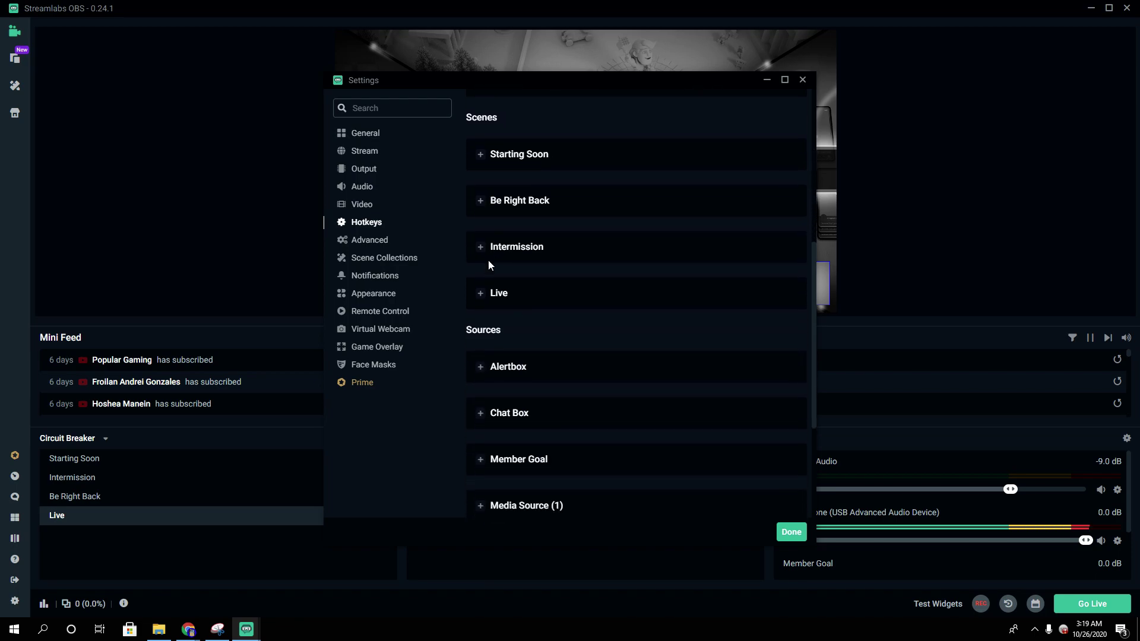
scroll(488, 257, "up", 2)
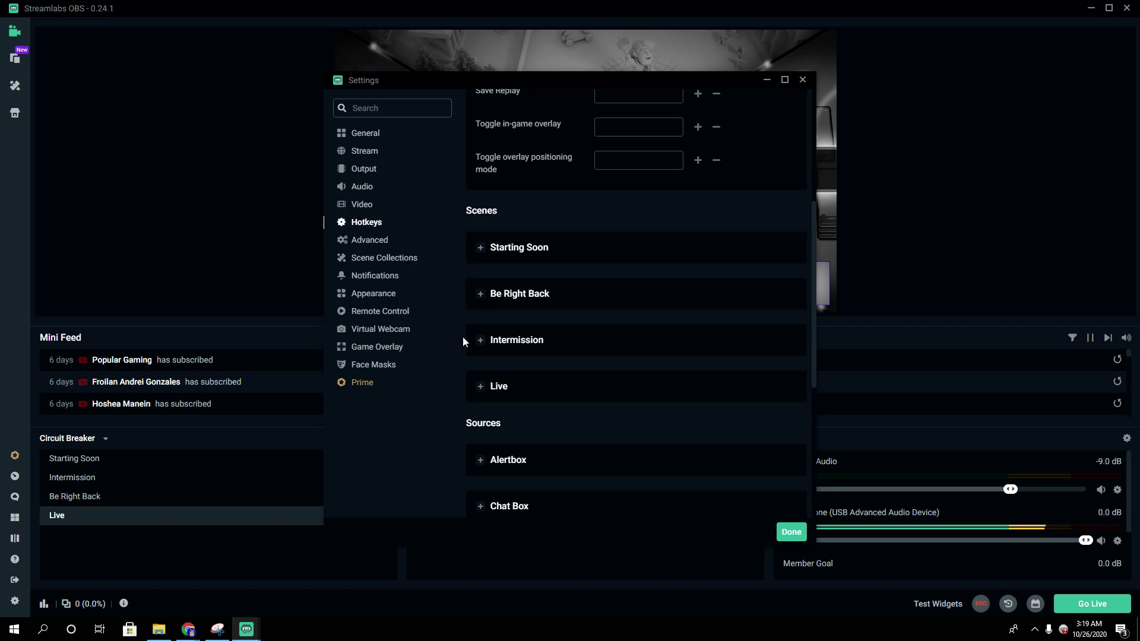
scroll(469, 338, "down", 3)
scroll(510, 355, "down", 2)
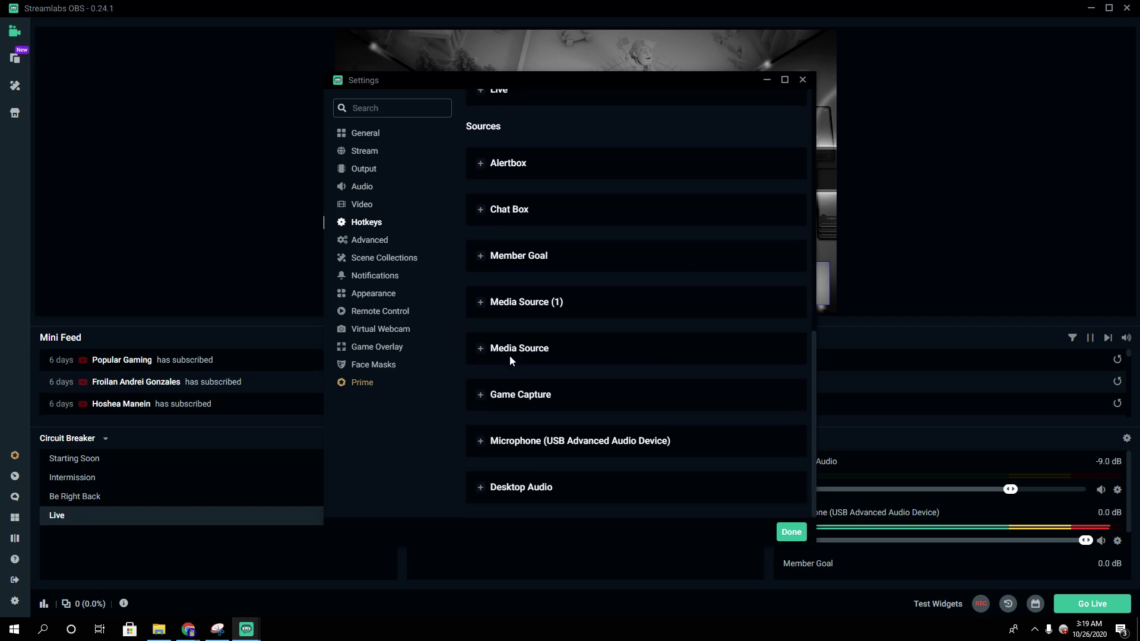
Step: Examine the advanced settings for replay buffer, stream delay, automatic reconnection, network, sources and media files
left_click(363, 245)
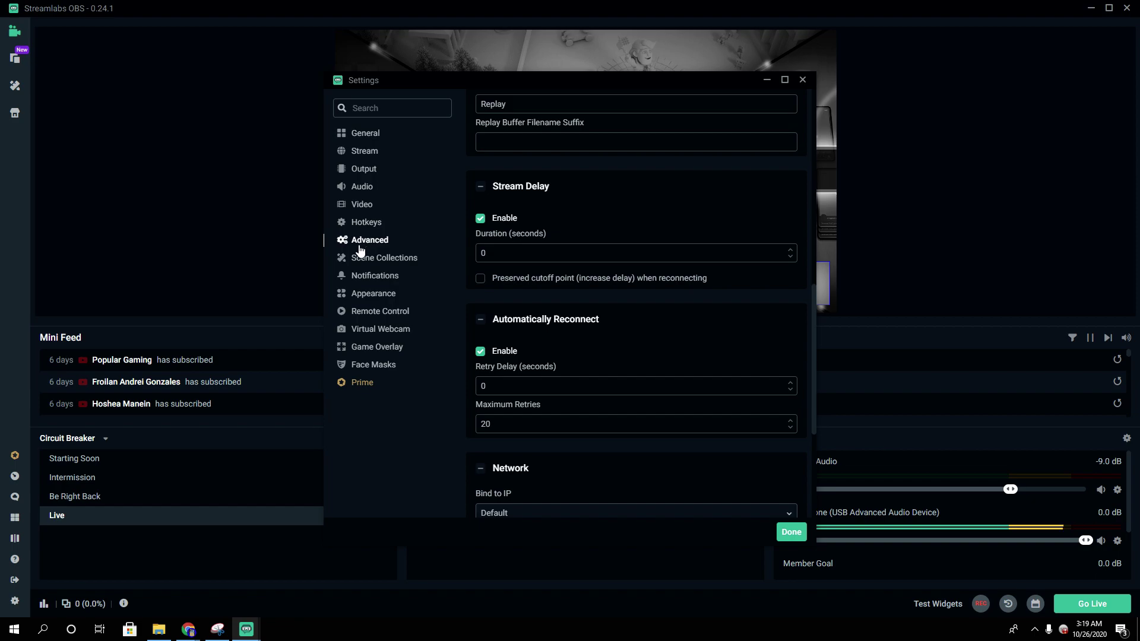
scroll(682, 309, "up", 1)
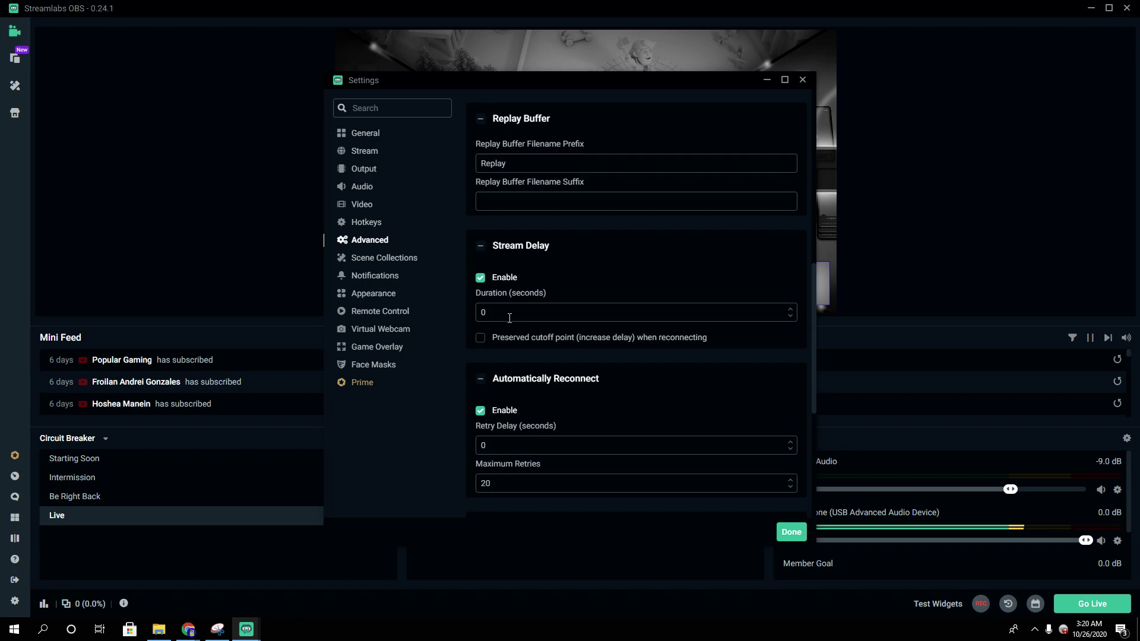
scroll(513, 327, "down", 2)
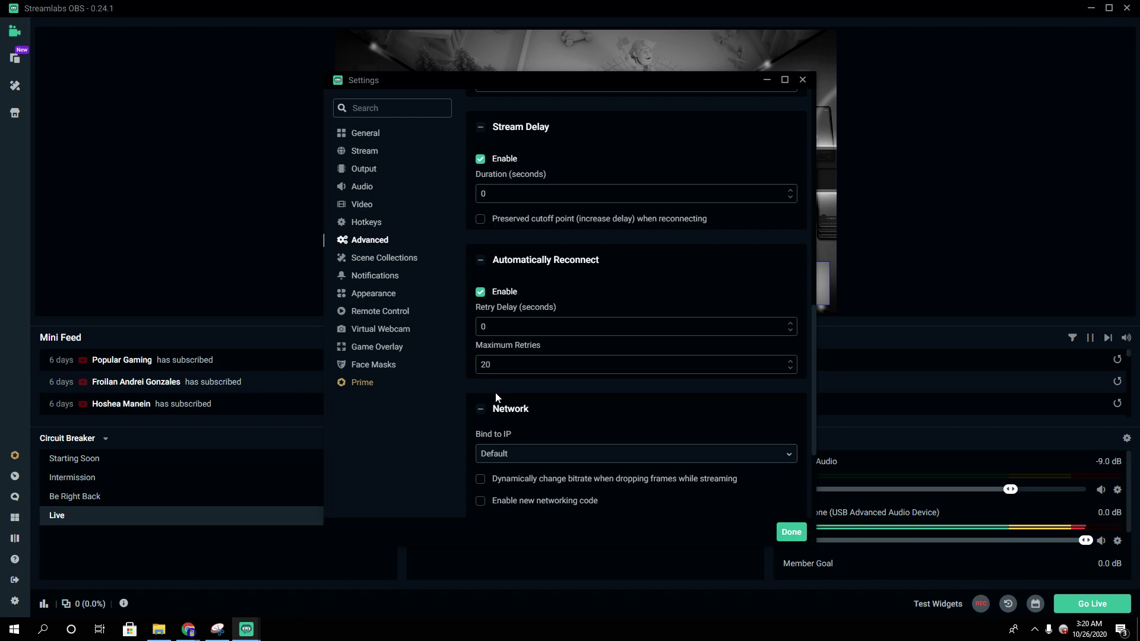
scroll(490, 404, "down", 2)
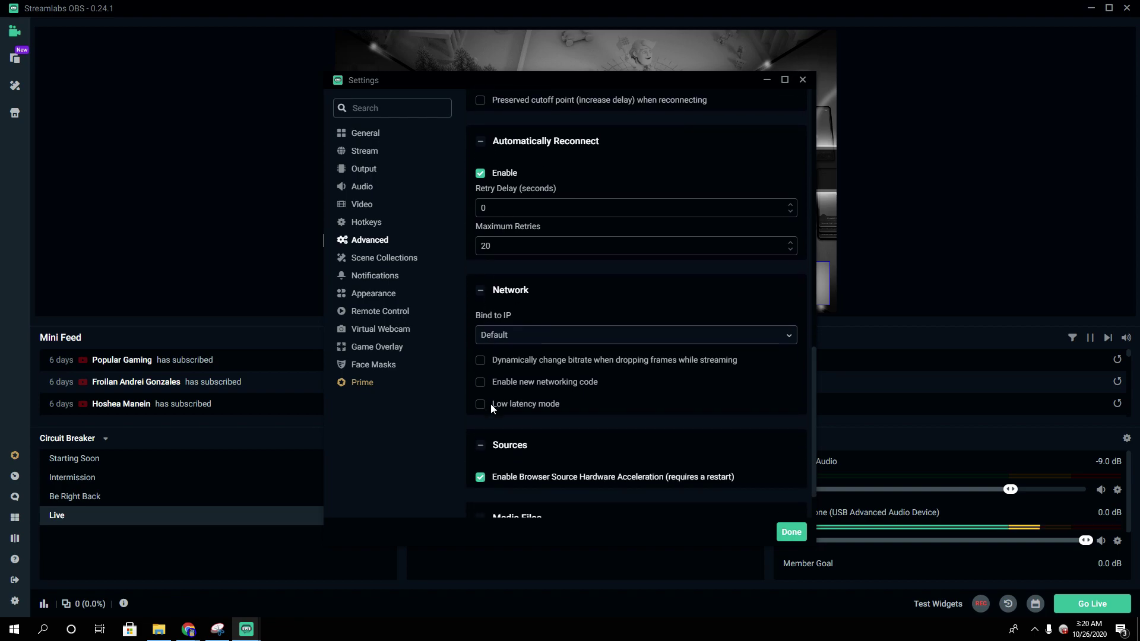
scroll(490, 404, "down", 1)
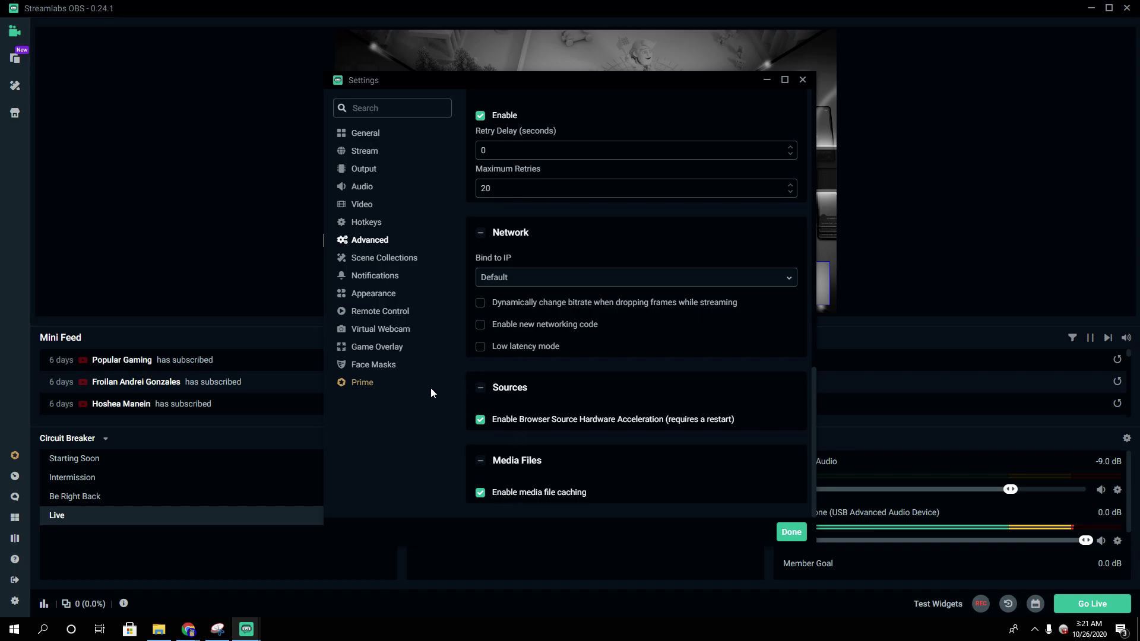
Step: Examine the Scene Collections, Remote Control, Virtual Webcam and Game Overlay settings
left_click(349, 261)
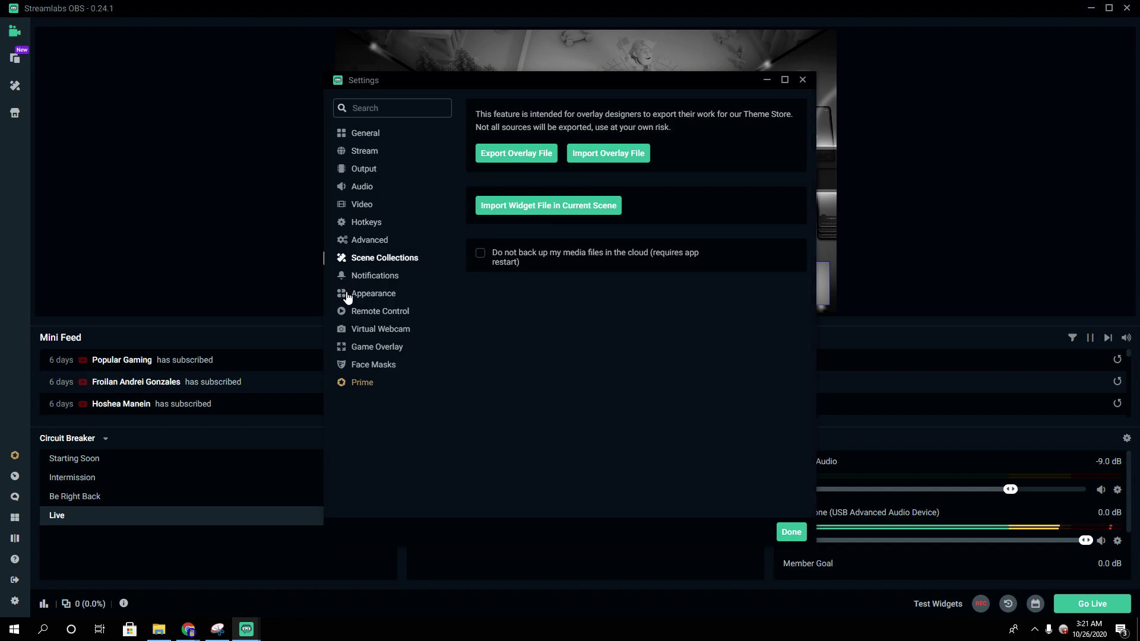
left_click(392, 311)
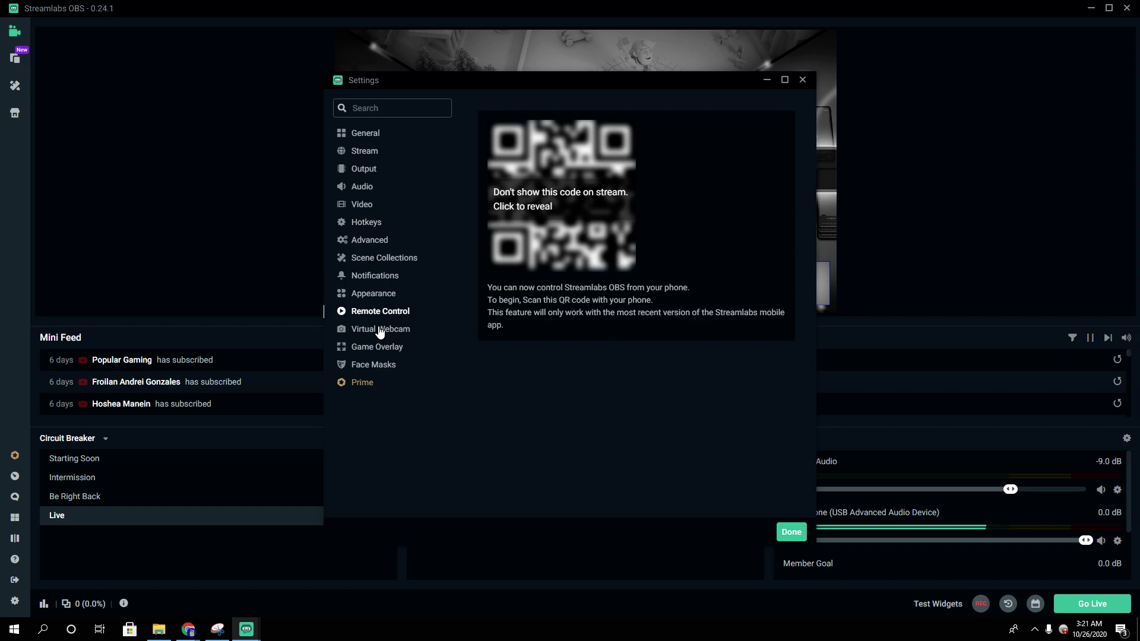
left_click(380, 330)
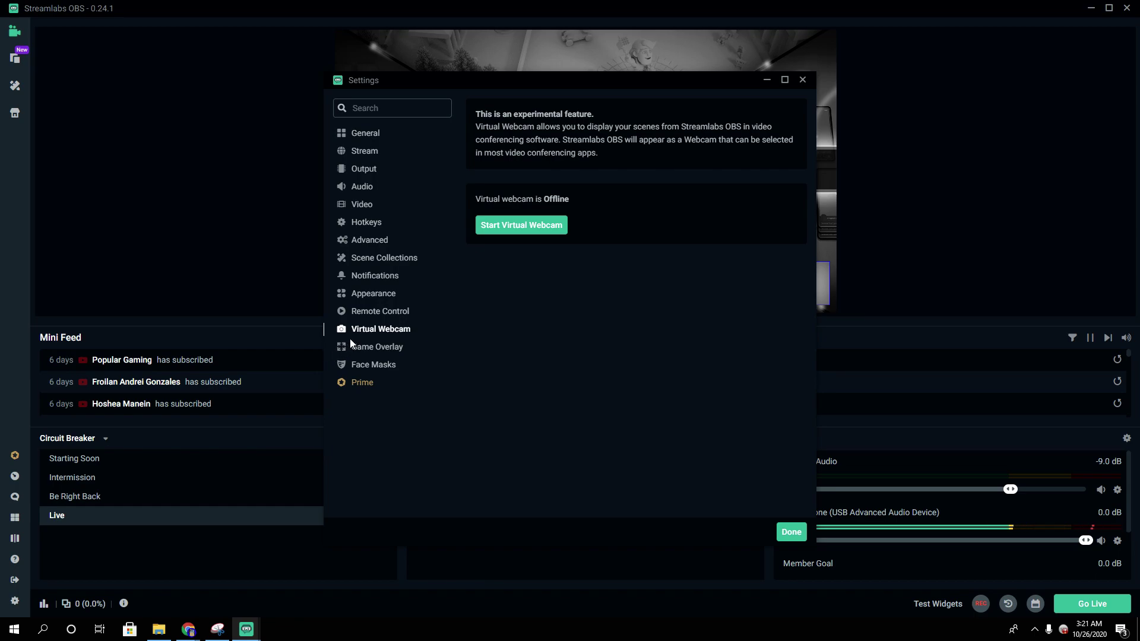
left_click(342, 355)
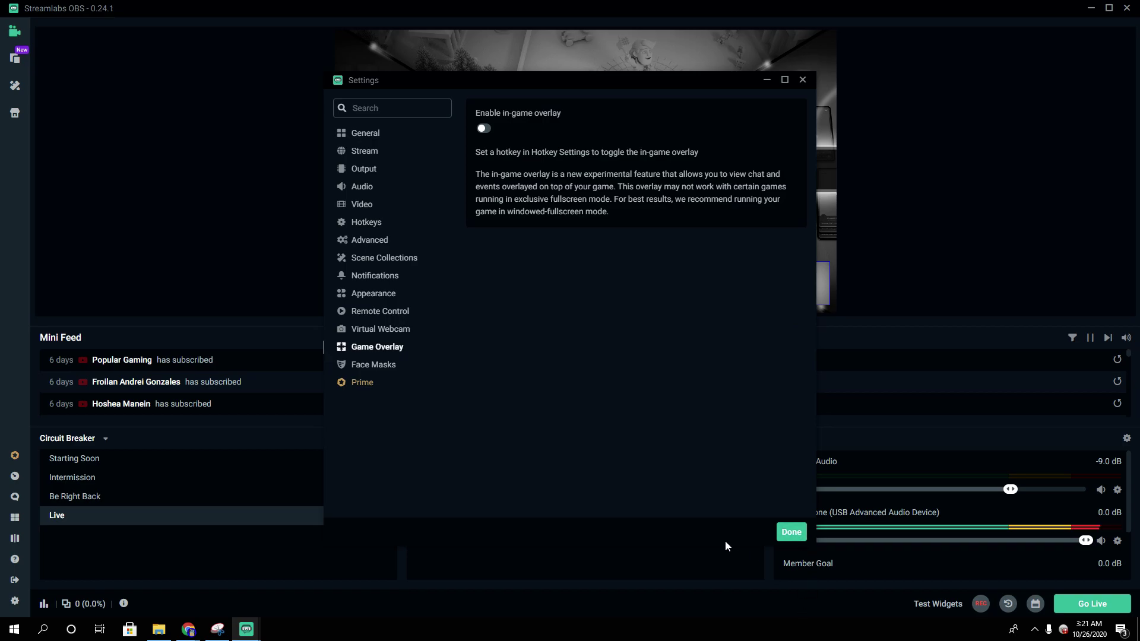
Step: Check the stream settings alongside the stream latency options in YouTube Studio, and finish and close the Streamlabs OBS settings
left_click(365, 152)
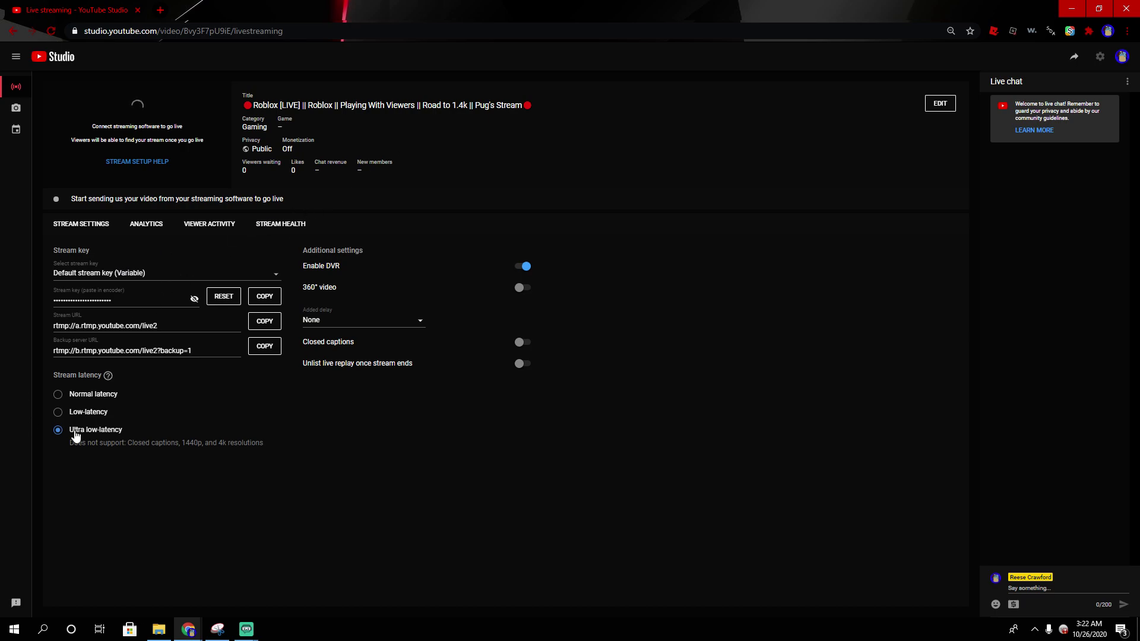
key("shift+F10")
left_click(336, 487)
key("alt+Tab")
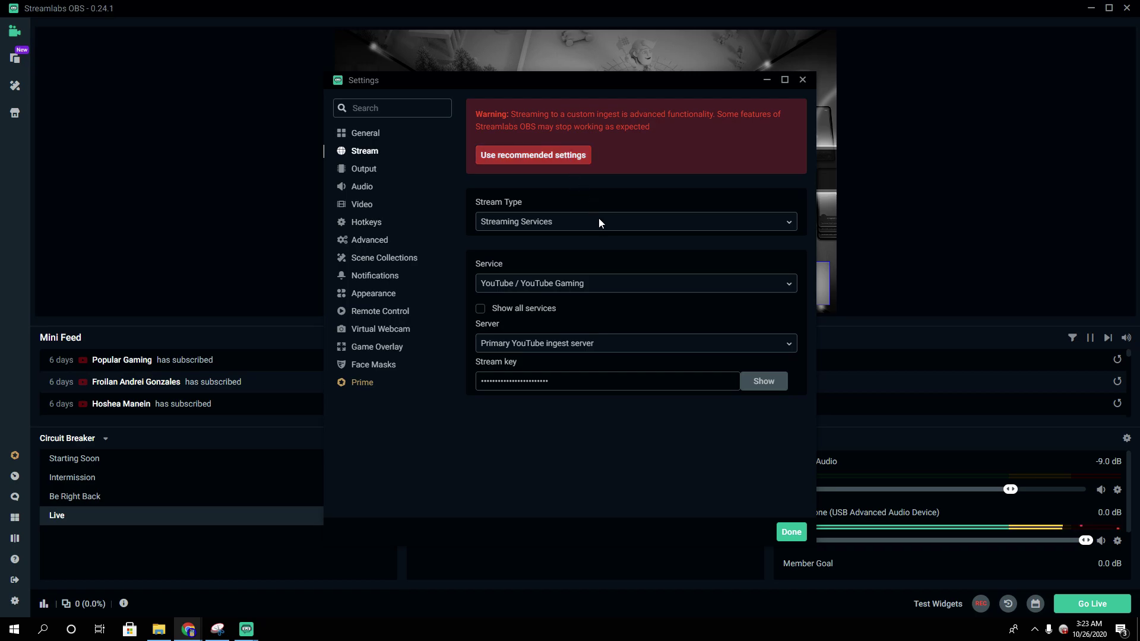
left_click(792, 531)
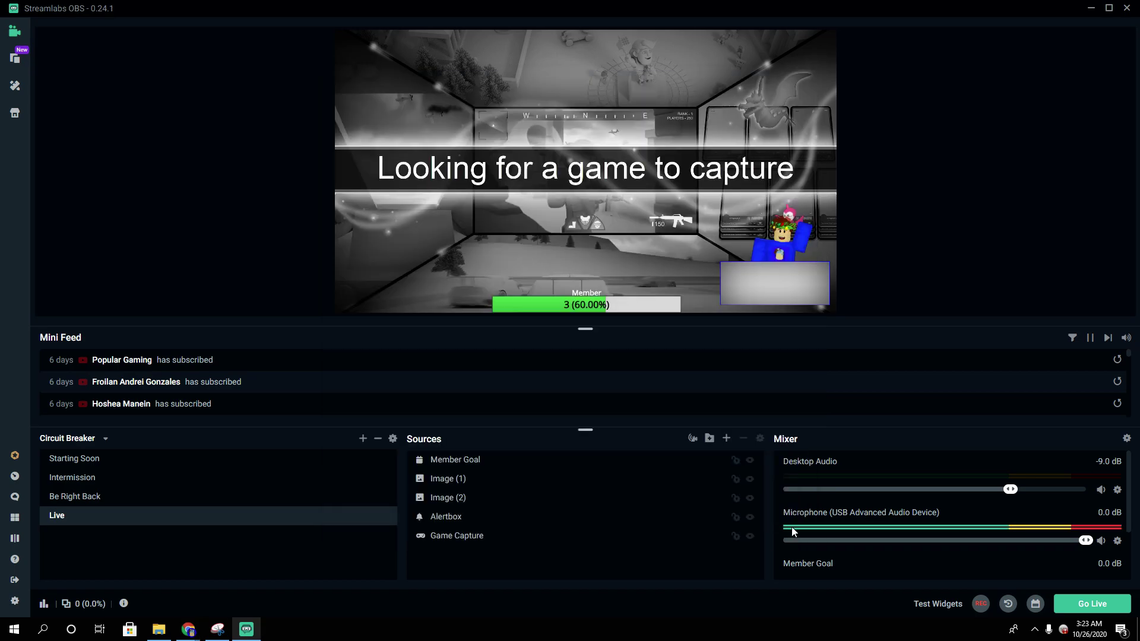